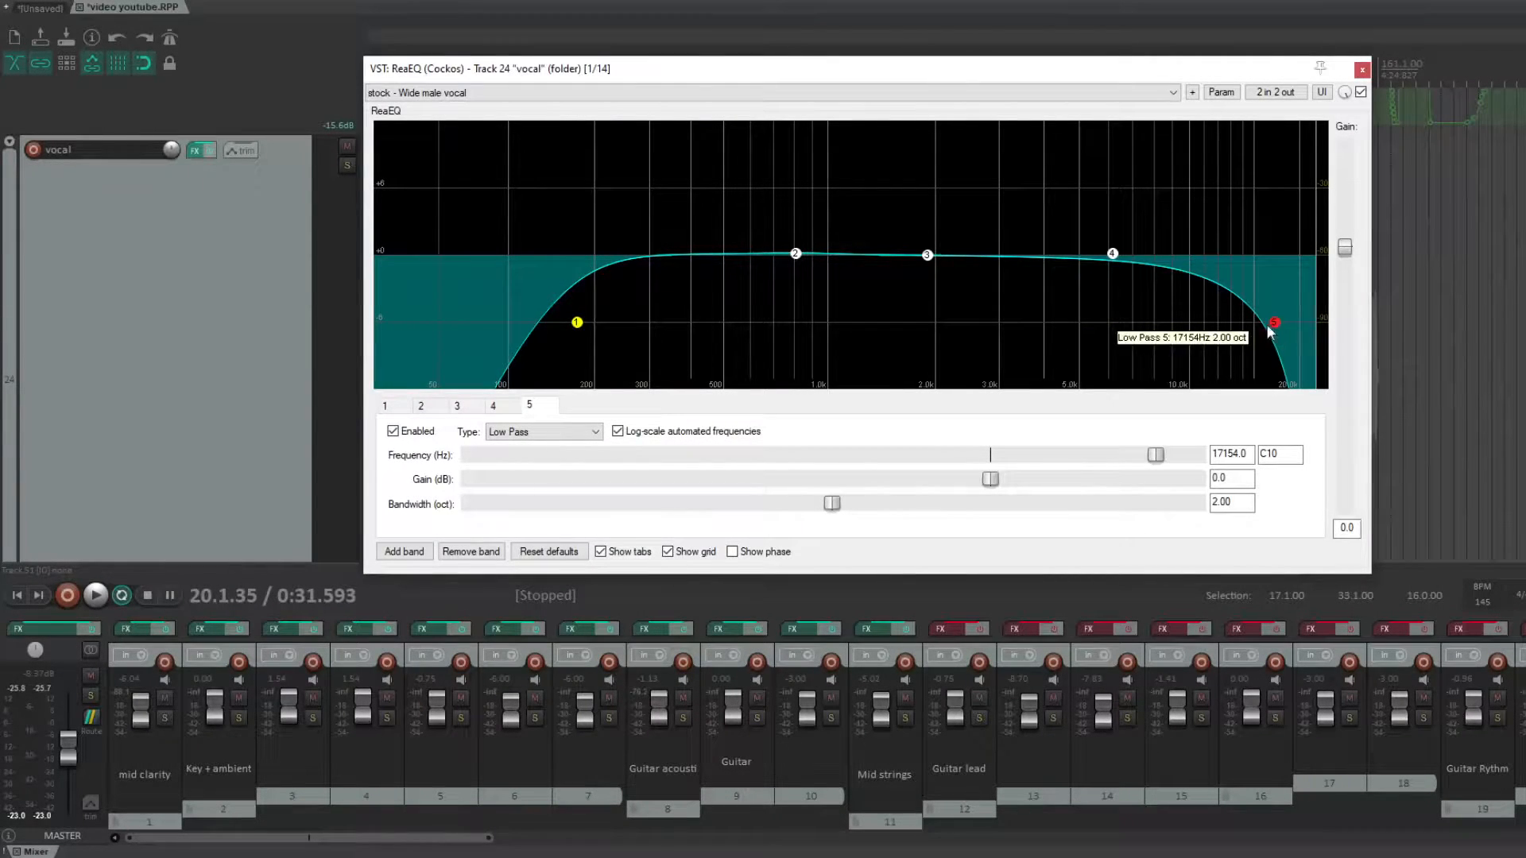
# Raise the band 5 low-pass frequency to about 18.2 kHz and move the EQ window aside to uncover the timeline
pyautogui.moveTo(1276, 326)
pyautogui.mouseDown()
pyautogui.moveTo(1083, 331)
pyautogui.moveTo(1287, 322)
pyautogui.mouseUp()
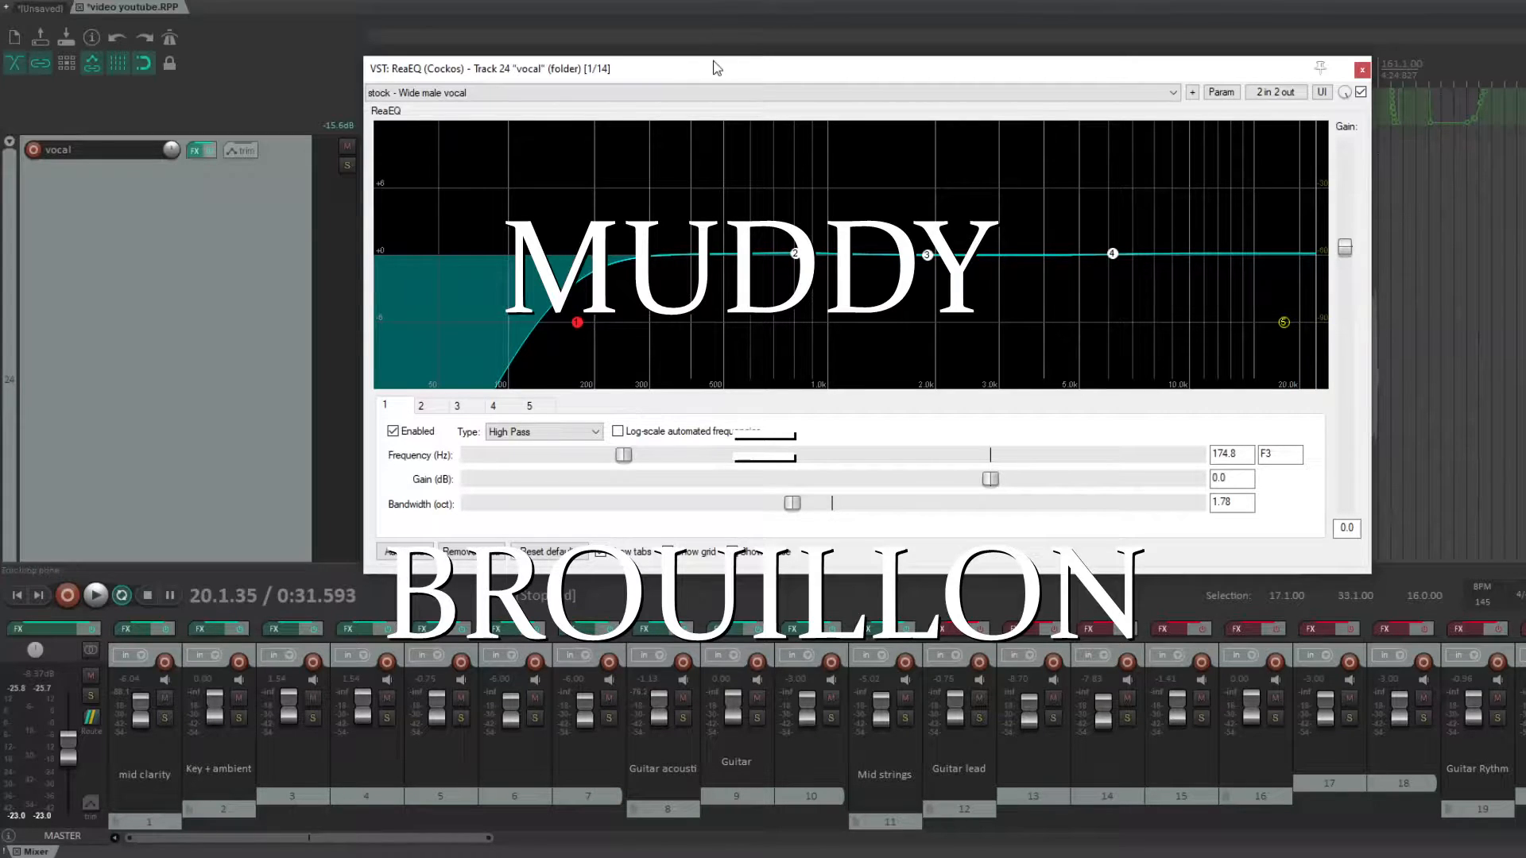
pyautogui.moveTo(716, 68); pyautogui.dragTo(891, 56)
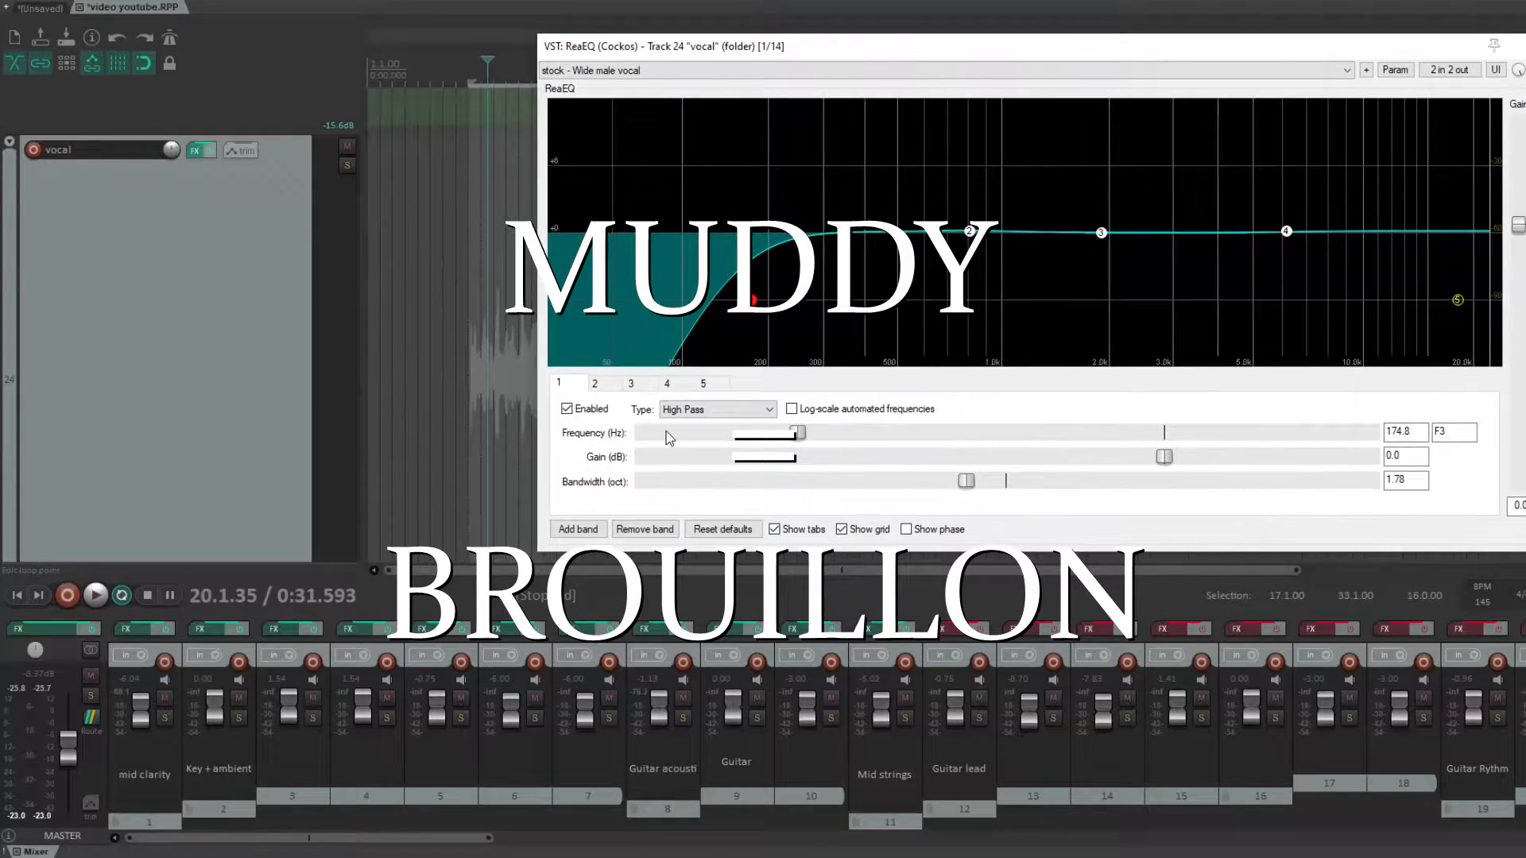
# Audition band 1 as a Low Pass during playback, lower its frequency to about 131 Hz, and restore the High Pass type
pyautogui.click(724, 415)
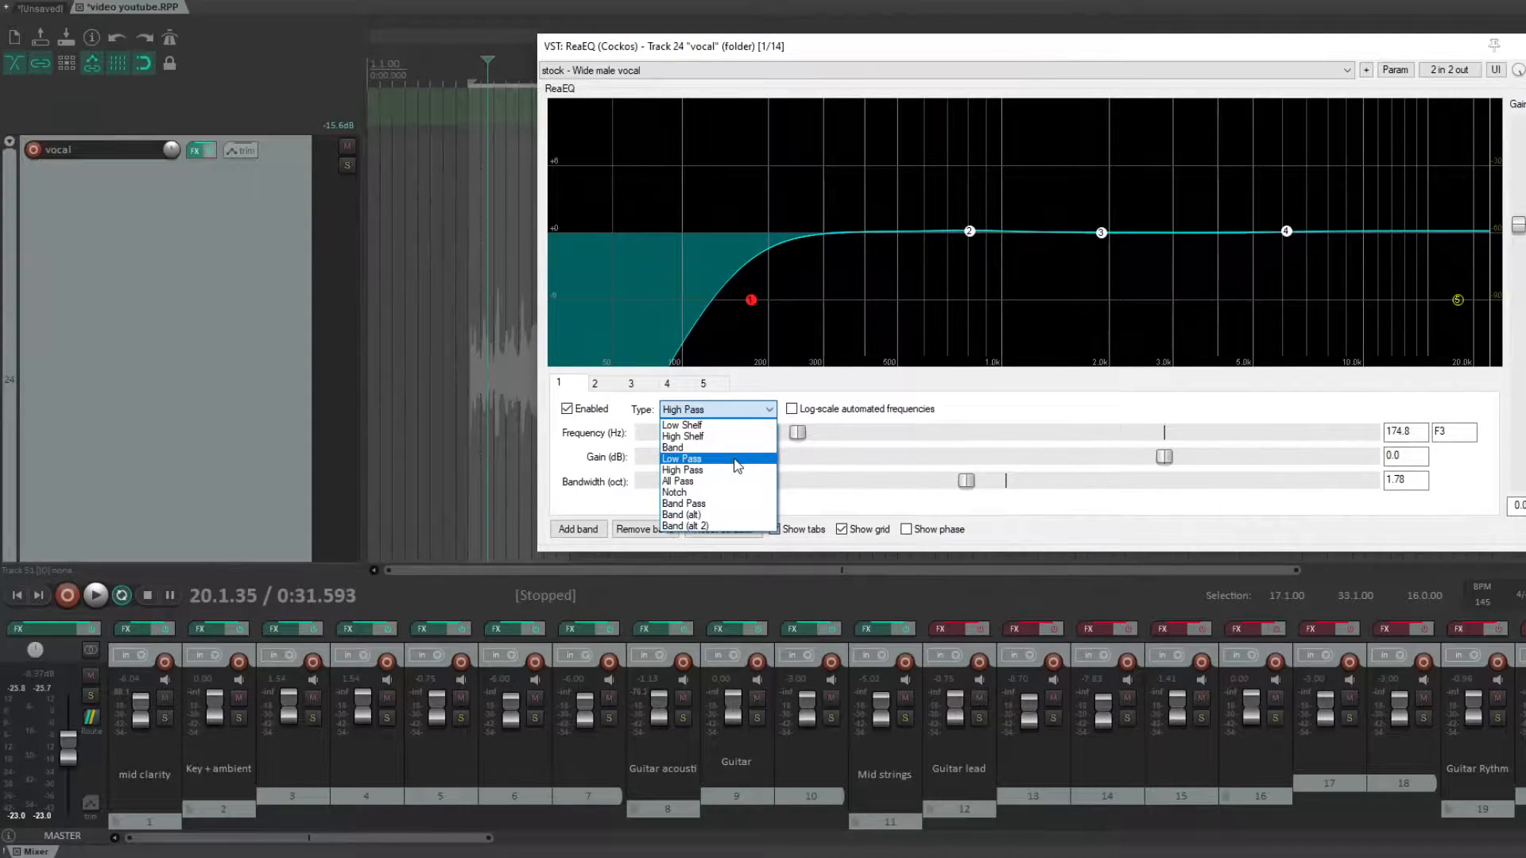
pyautogui.click(737, 461)
pyautogui.click(102, 599)
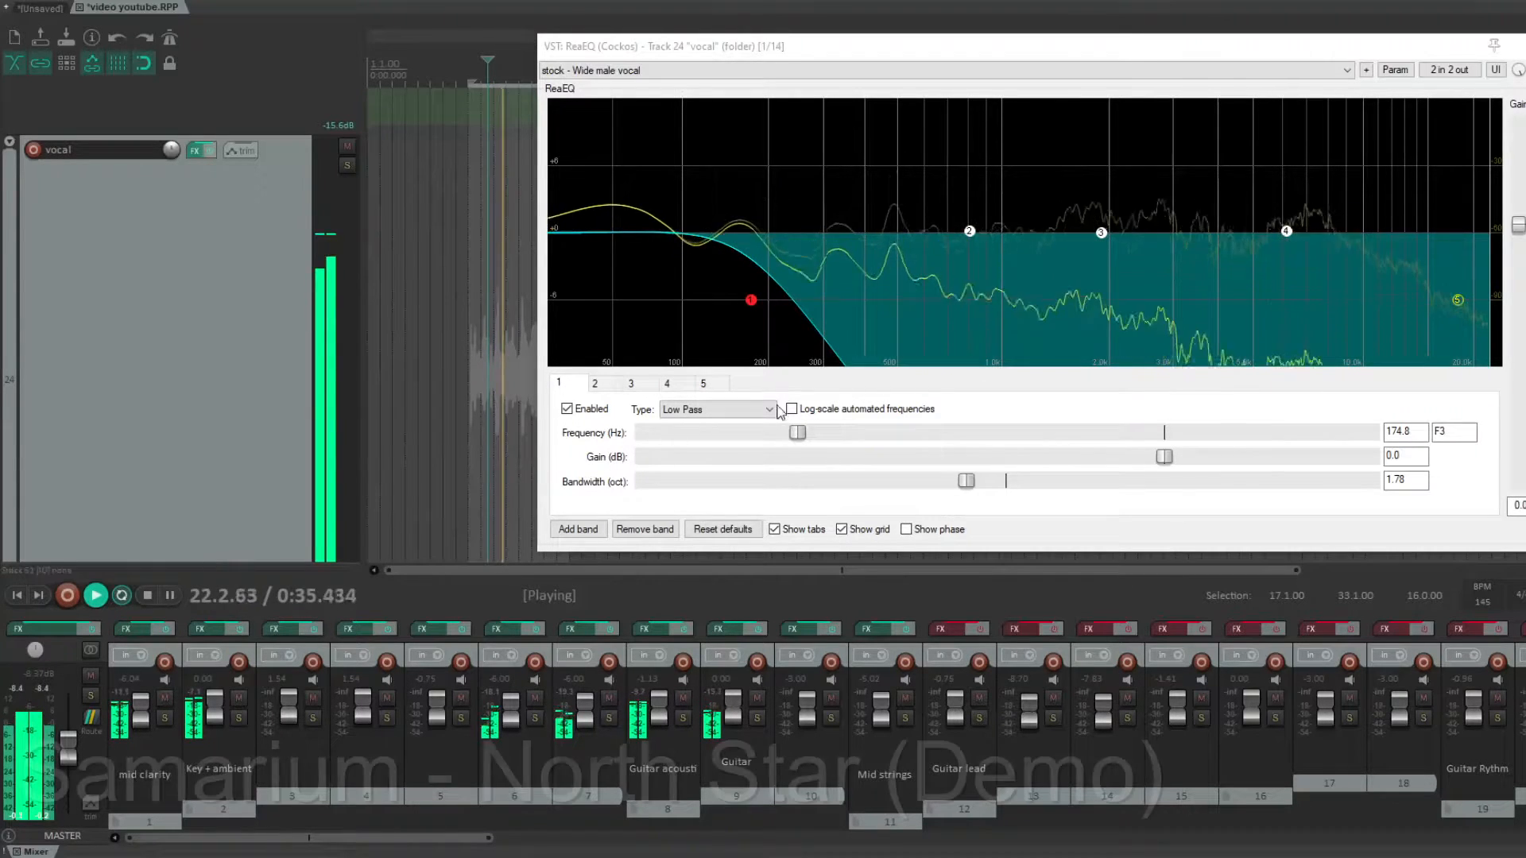
pyautogui.moveTo(752, 301); pyautogui.dragTo(720, 301)
pyautogui.click(718, 409)
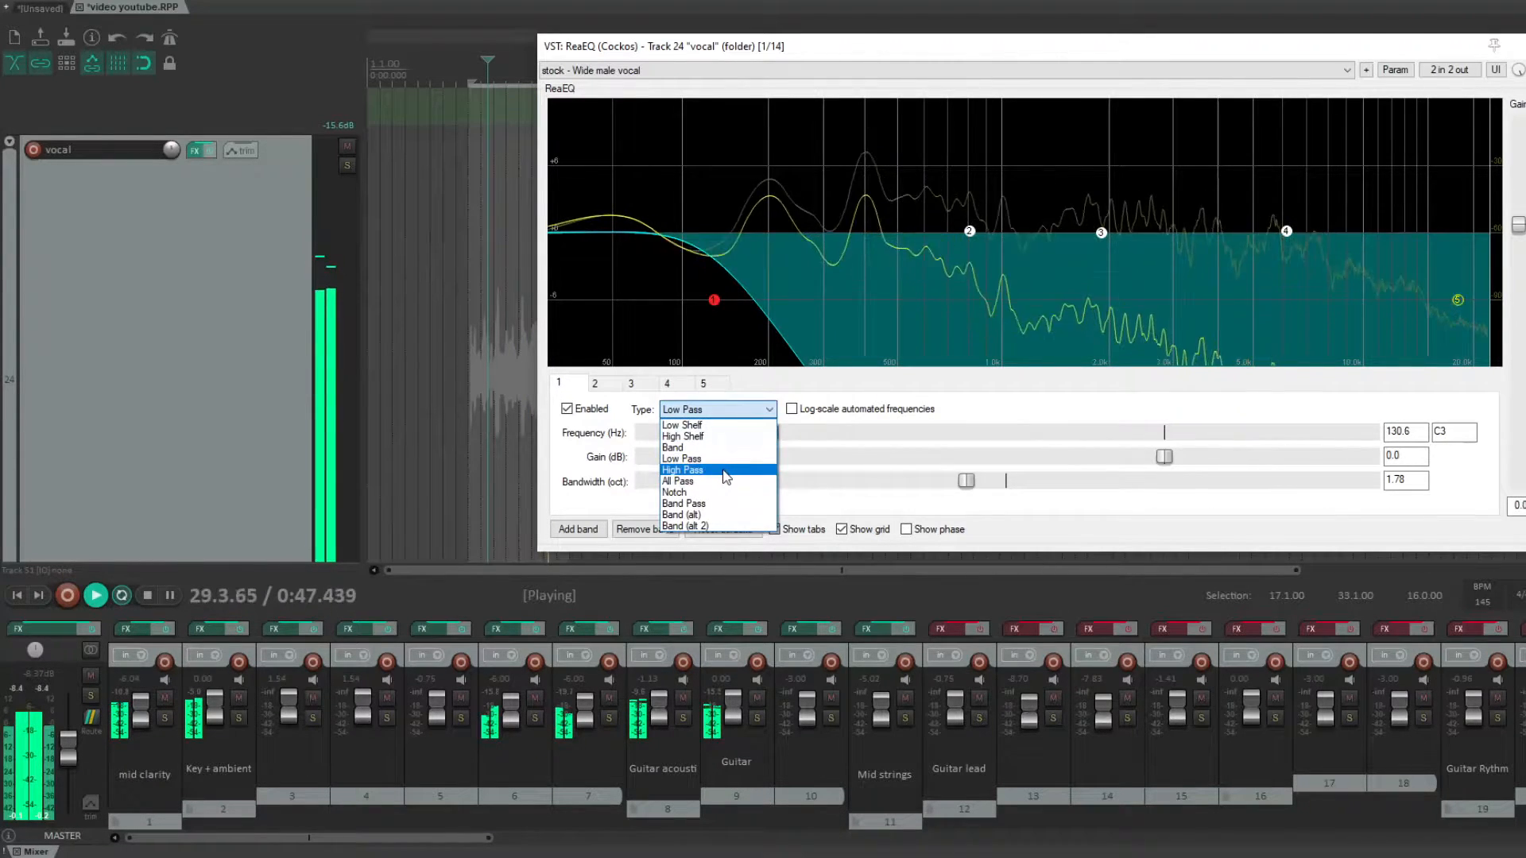
pyautogui.click(719, 470)
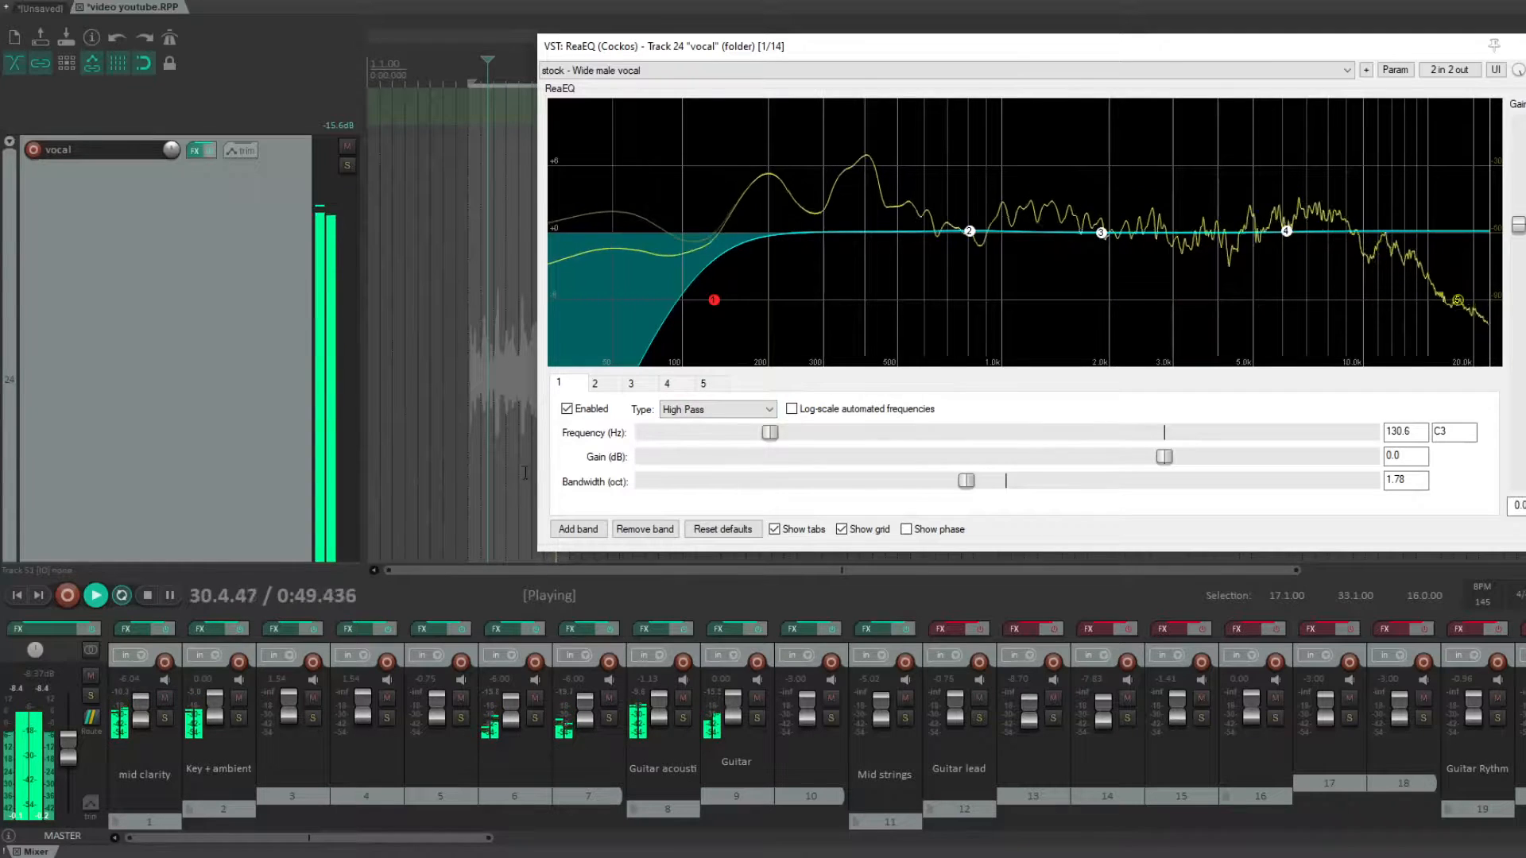
pyautogui.click(146, 602)
# Audition band 5 as a High Pass during playback, lower its frequency to about 14.8 kHz, and restore the Low Pass type
pyautogui.click(1457, 302)
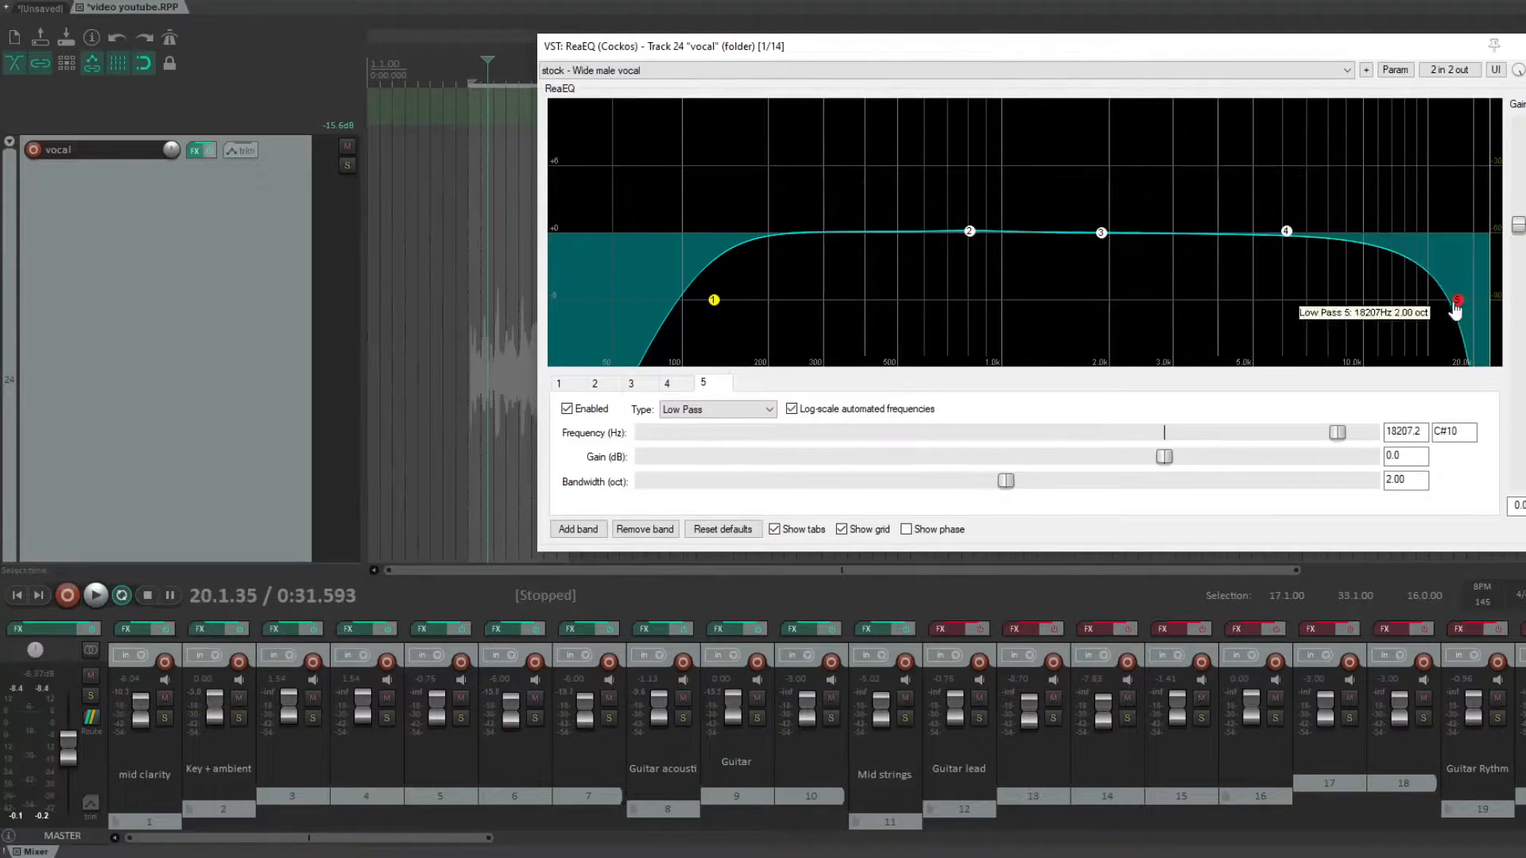
pyautogui.click(746, 409)
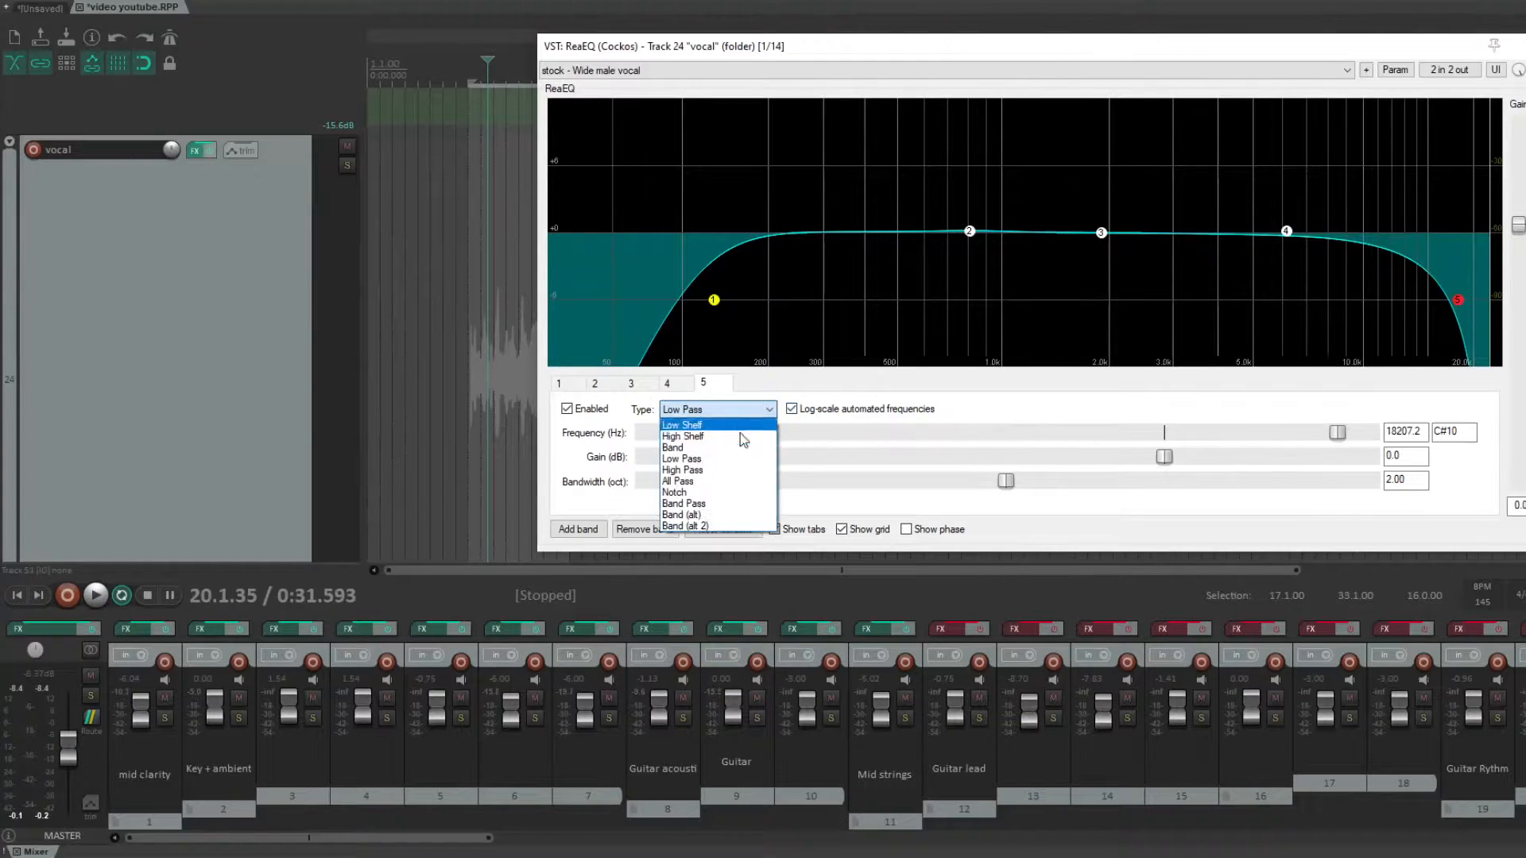
pyautogui.click(718, 471)
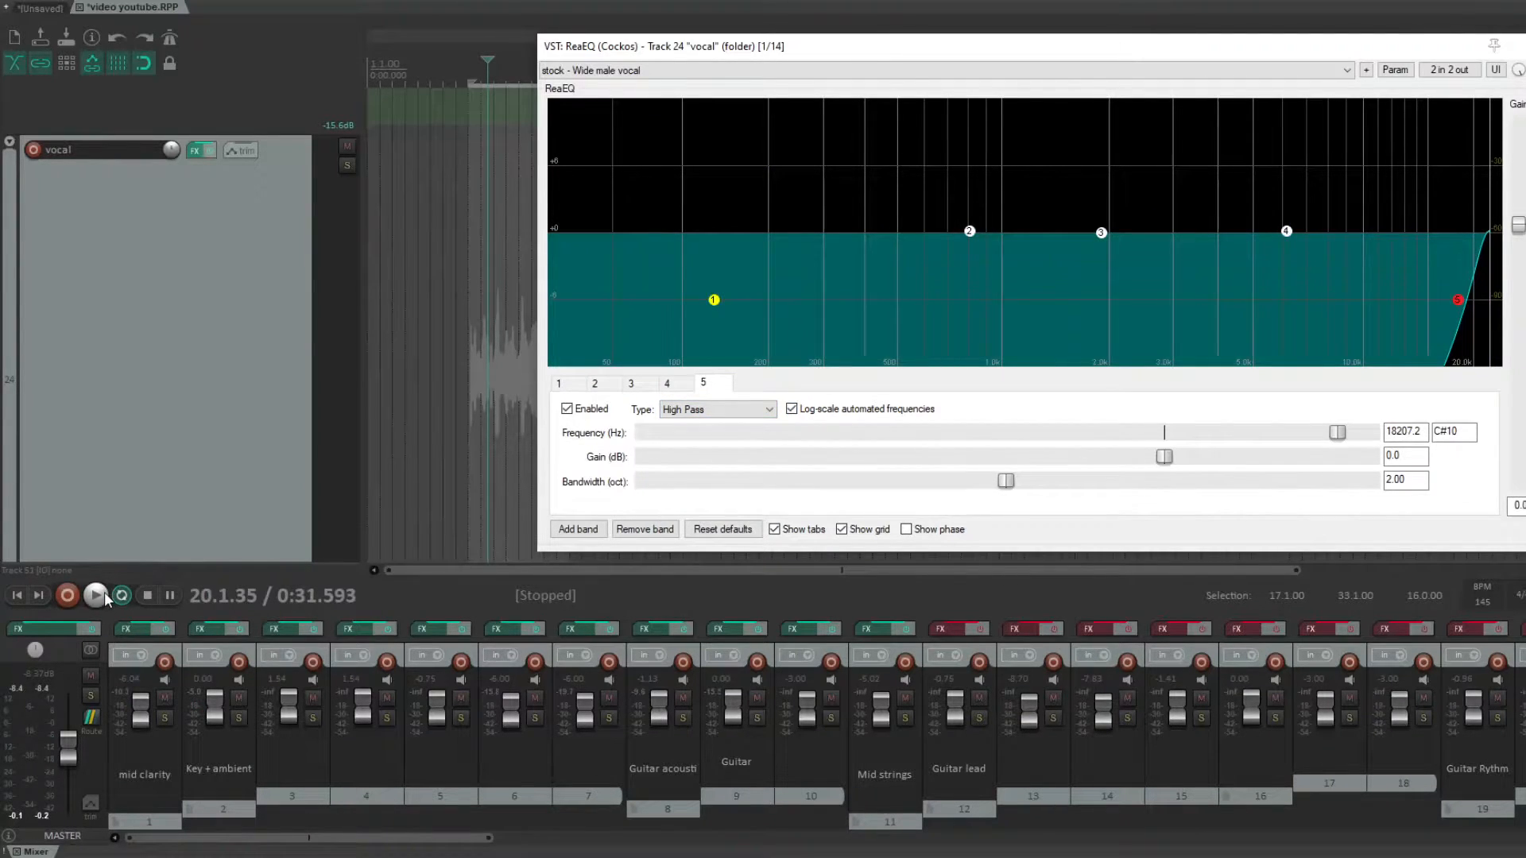
pyautogui.click(105, 594)
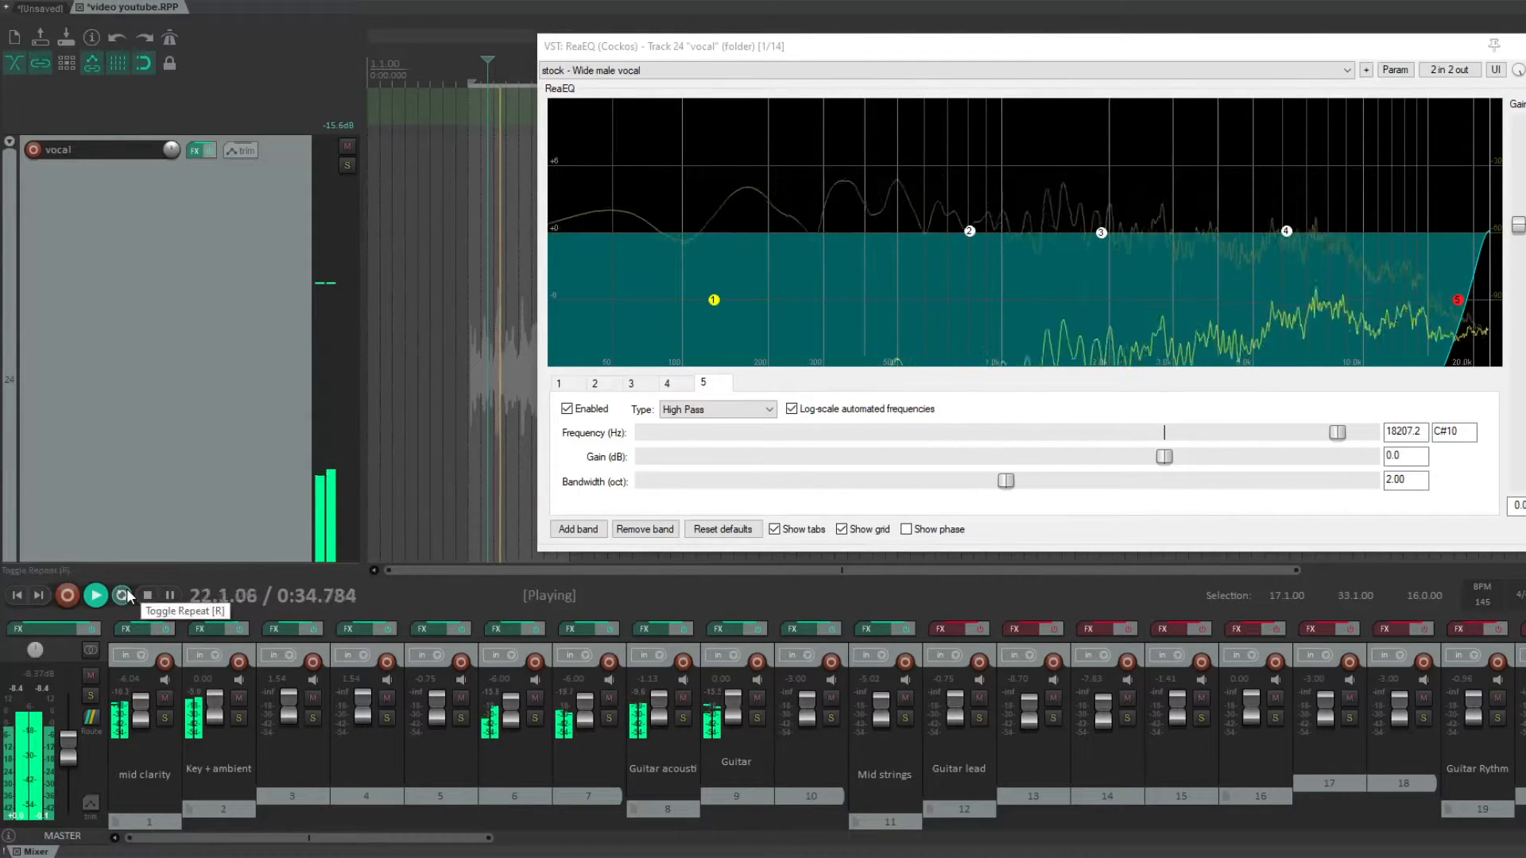
pyautogui.moveTo(1472, 300); pyautogui.dragTo(1432, 301)
pyautogui.click(718, 409)
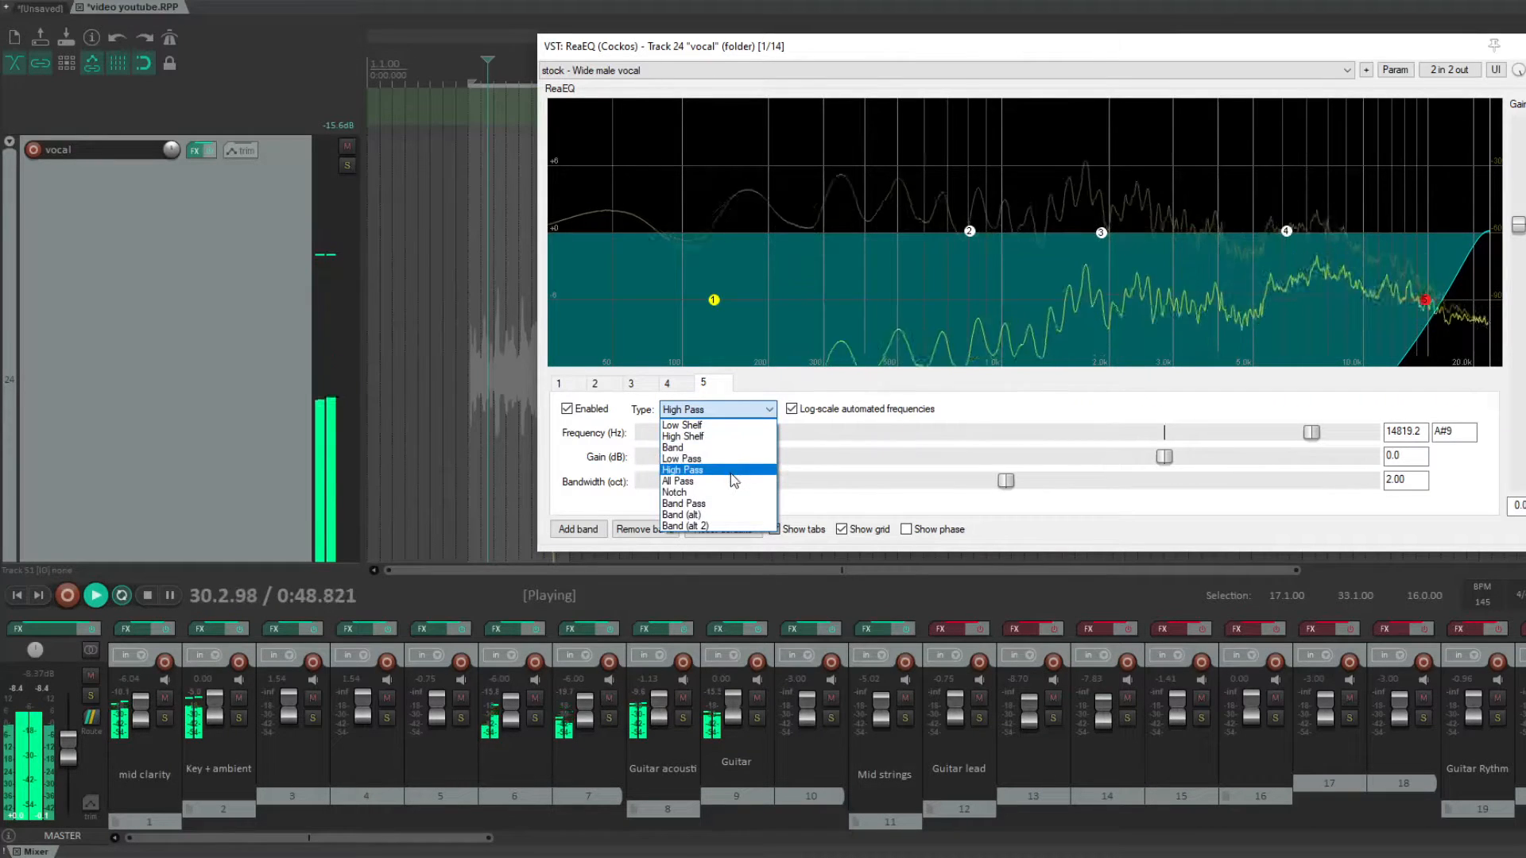
pyautogui.click(731, 472)
pyautogui.click(718, 410)
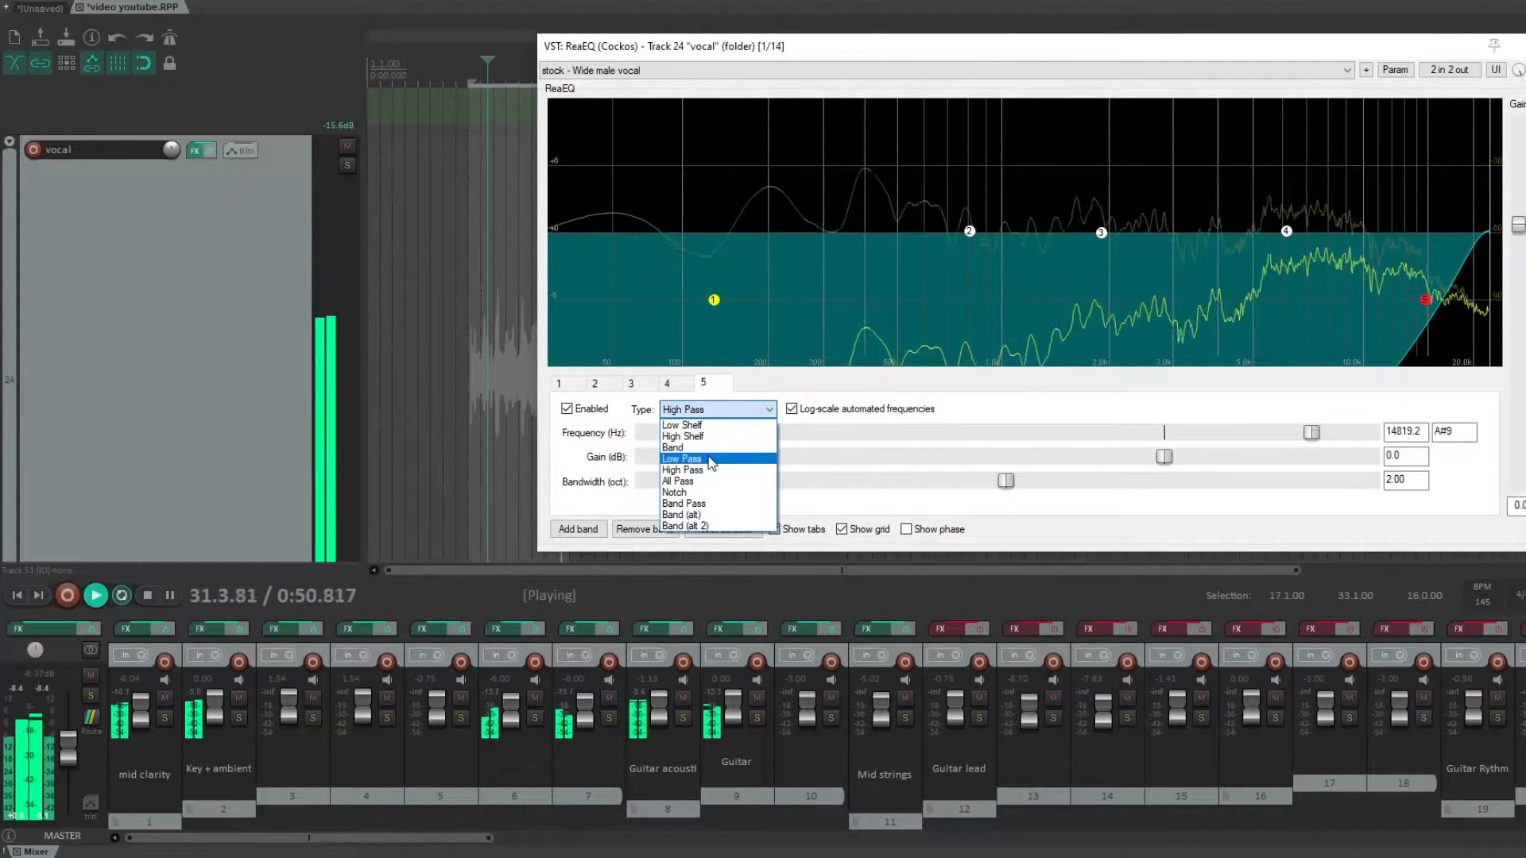
pyautogui.click(710, 460)
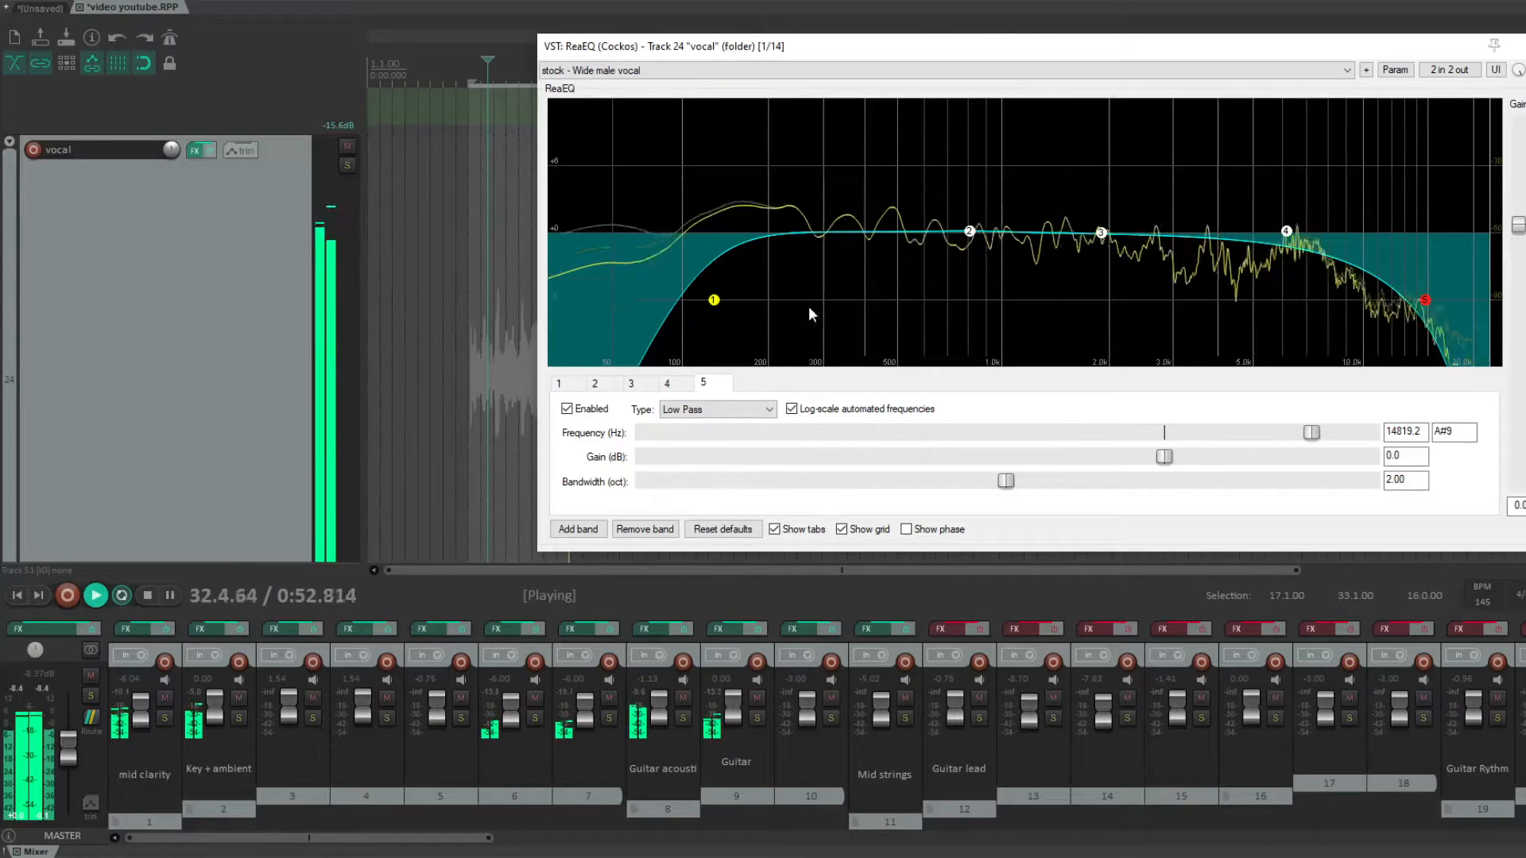
pyautogui.click(147, 597)
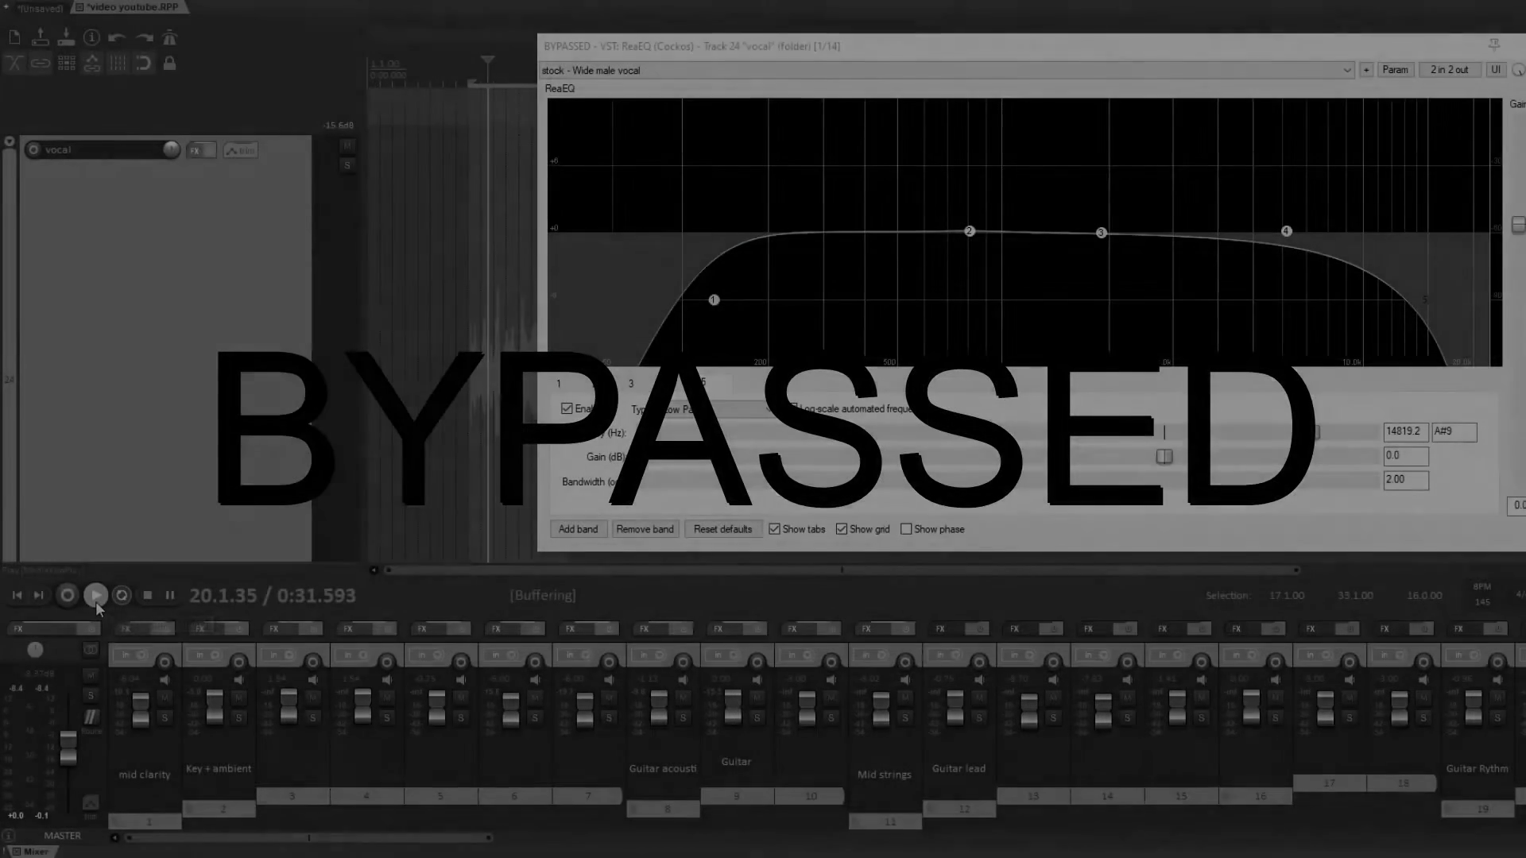
# Play the song and compare the vocal with the EQ bypassed and active
pyautogui.click(96, 602)
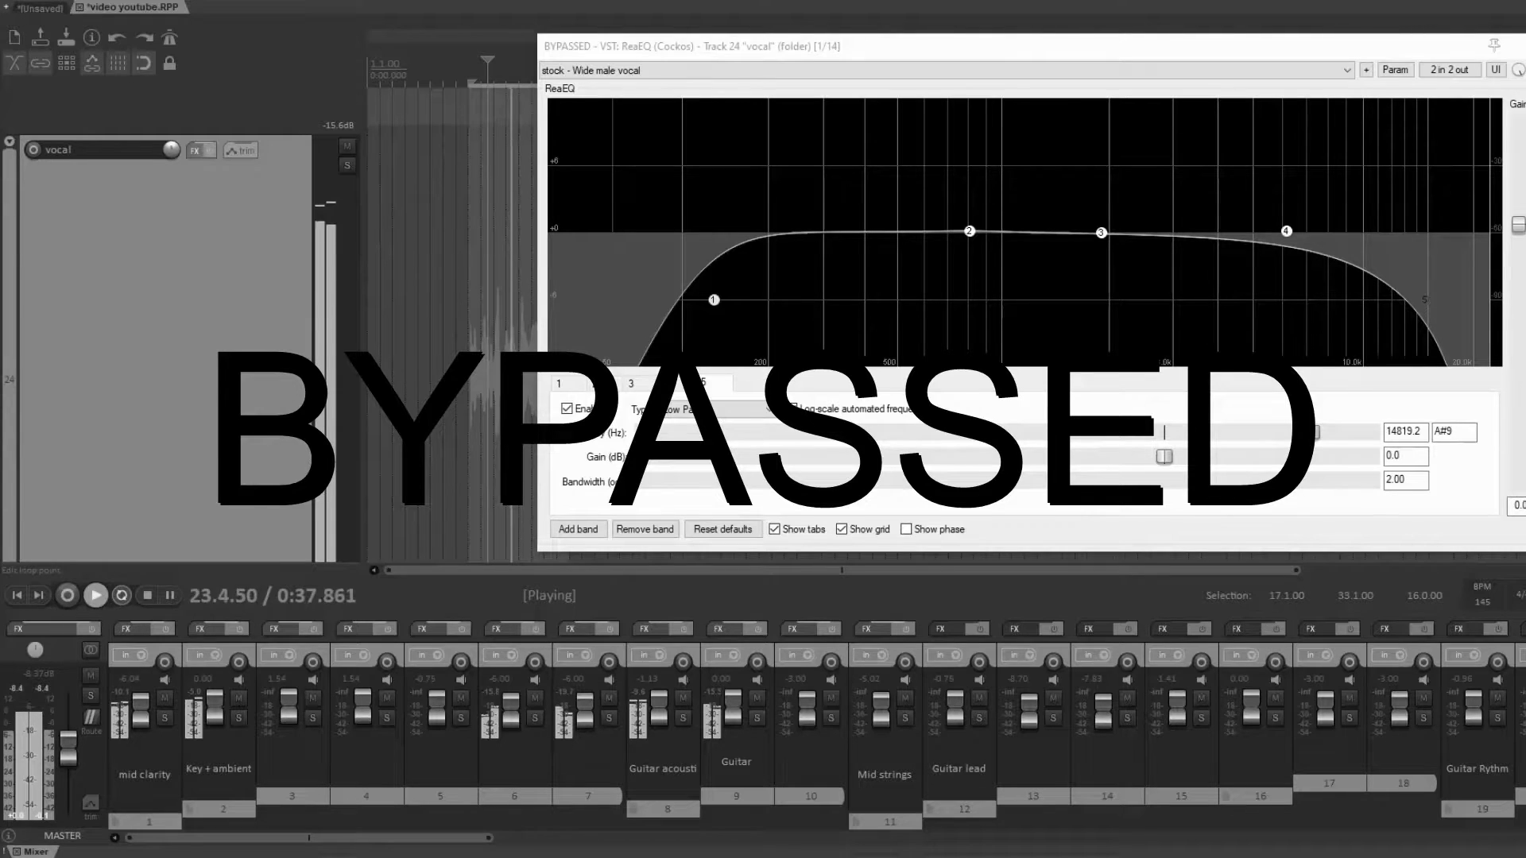
pyautogui.click(1525, 70)
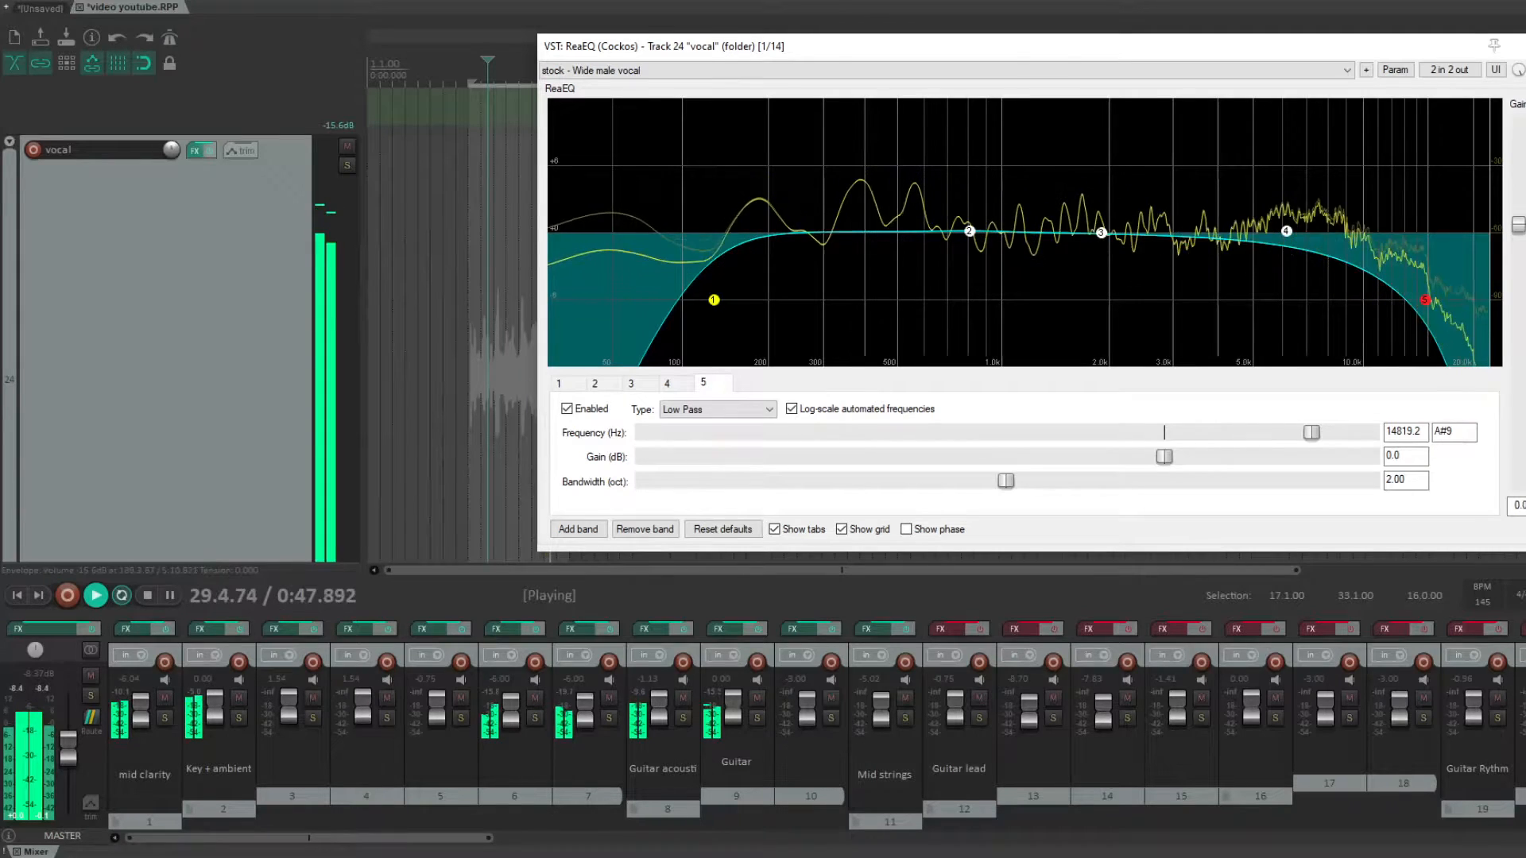
pyautogui.click(1525, 70)
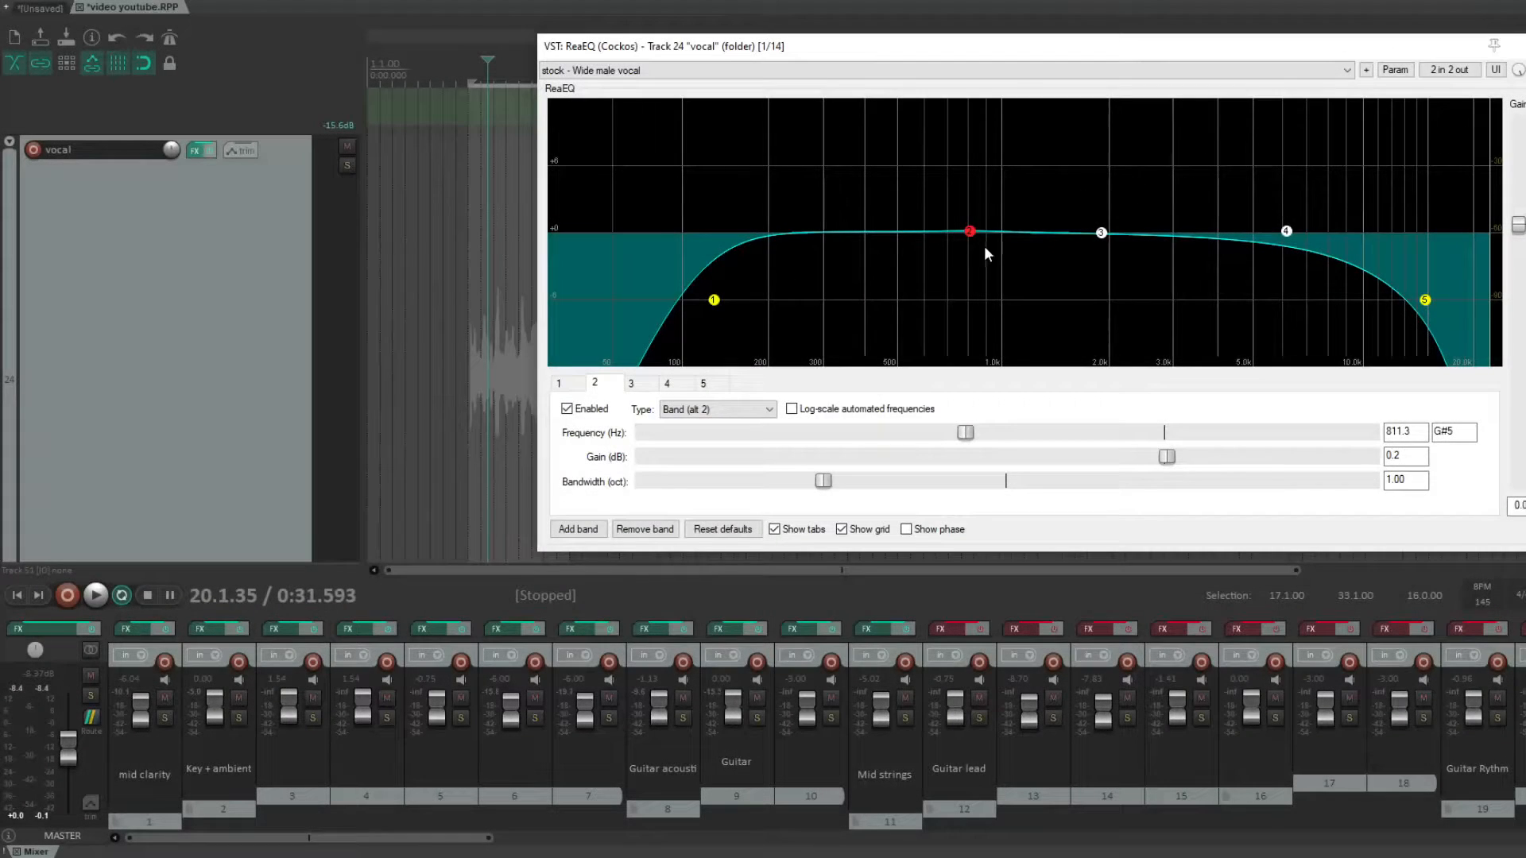
# Boost and narrow band 2 to 0.22 octaves, sweep it to about 1918 Hz during playback, and turn it into a small cut
pyautogui.moveTo(971, 237); pyautogui.dragTo(830, 98)
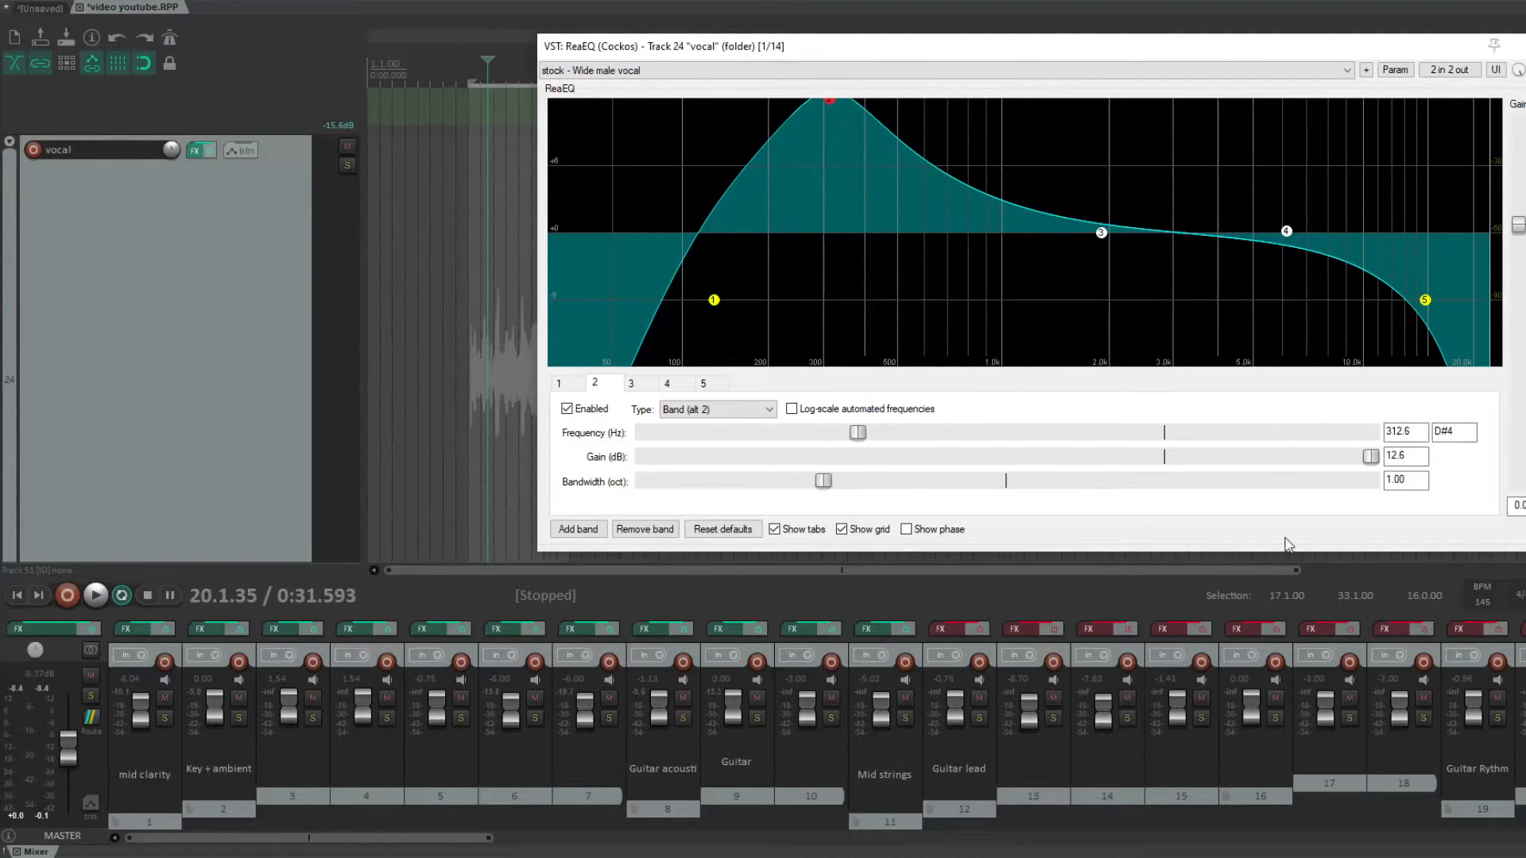
pyautogui.moveTo(826, 484); pyautogui.dragTo(689, 483)
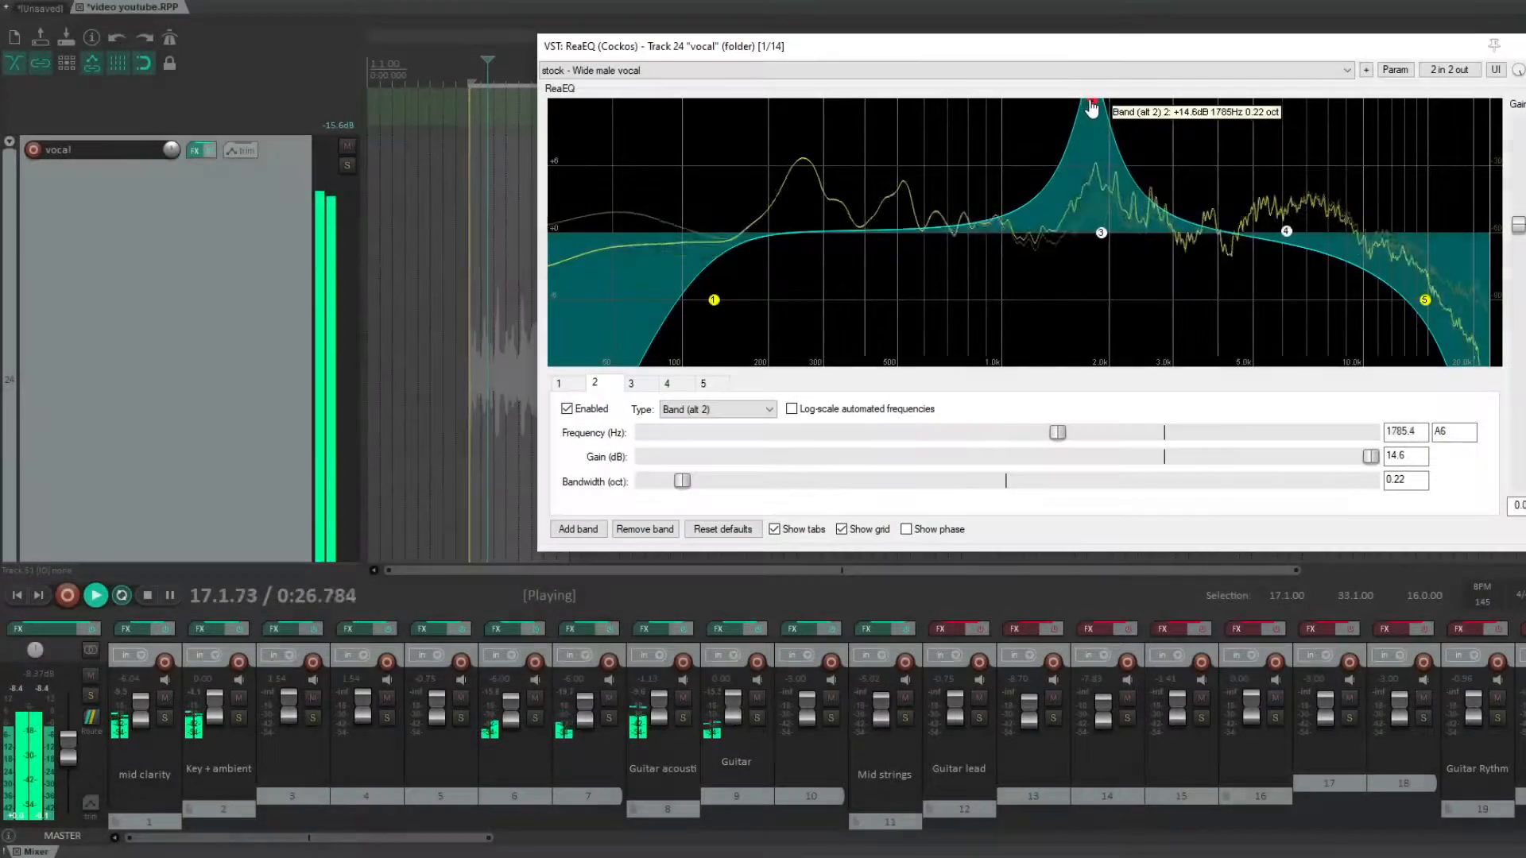
pyautogui.moveTo(1086, 105); pyautogui.dragTo(1102, 107)
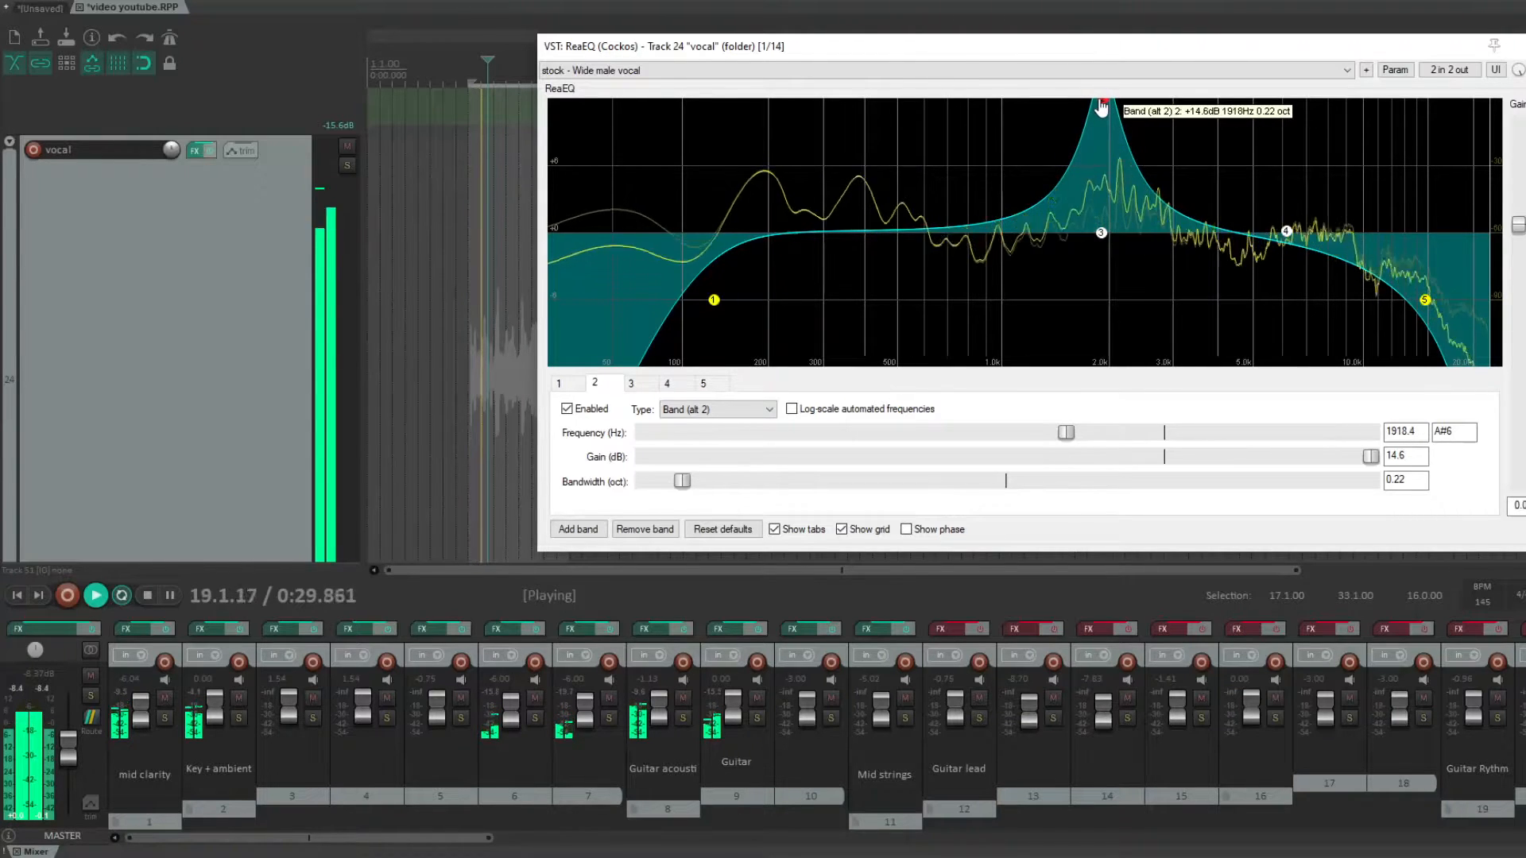
pyautogui.moveTo(1370, 457); pyautogui.dragTo(1122, 469)
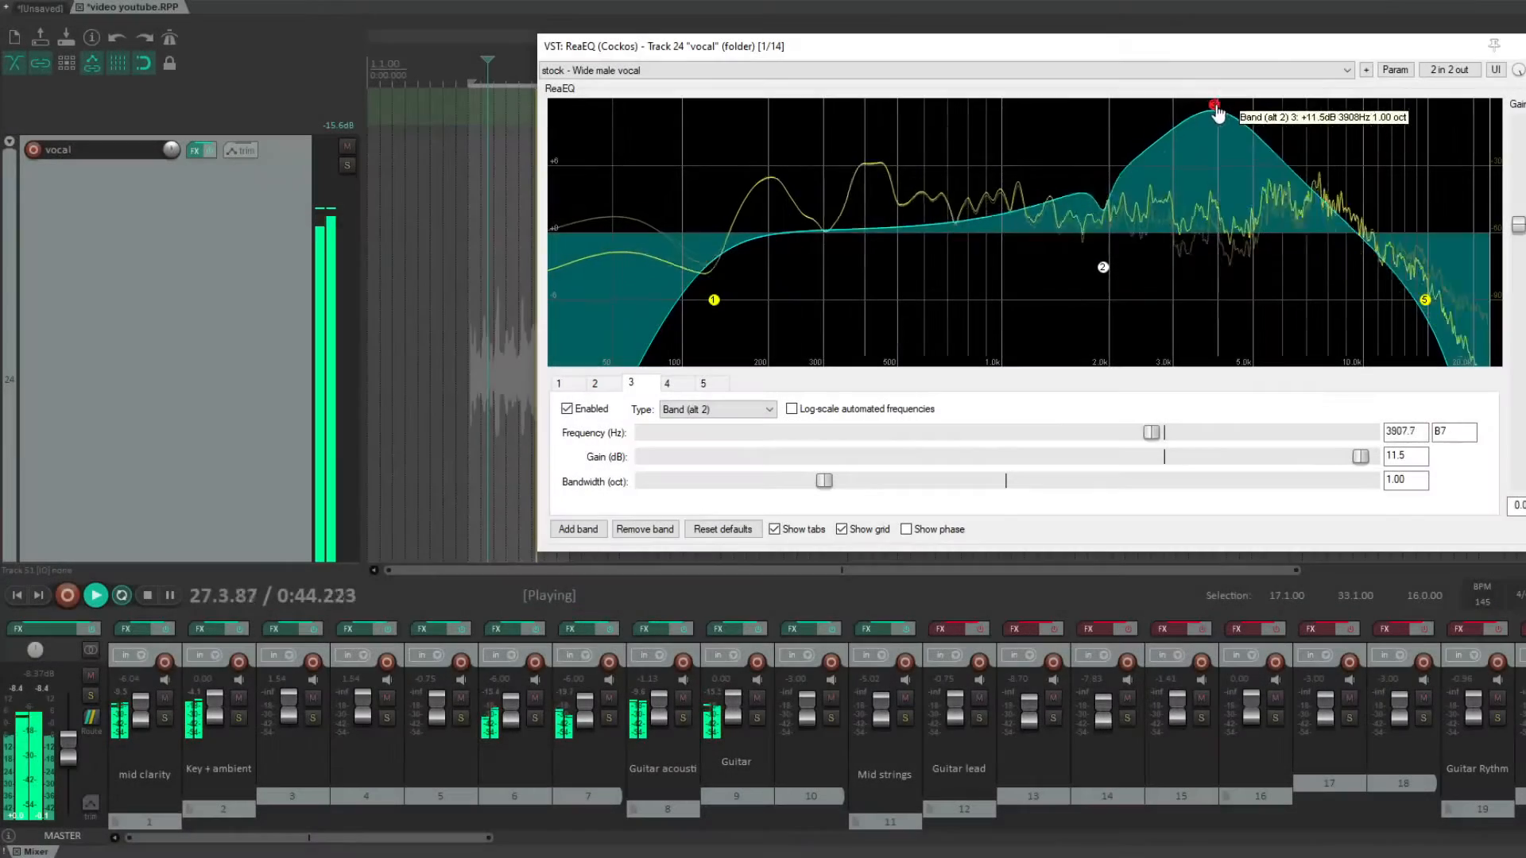
# Narrow boosted band 3 to 0.17 octaves, sweep it to about 7594 Hz during playback, and turn it into a small cut
pyautogui.moveTo(1216, 109); pyautogui.dragTo(1275, 108)
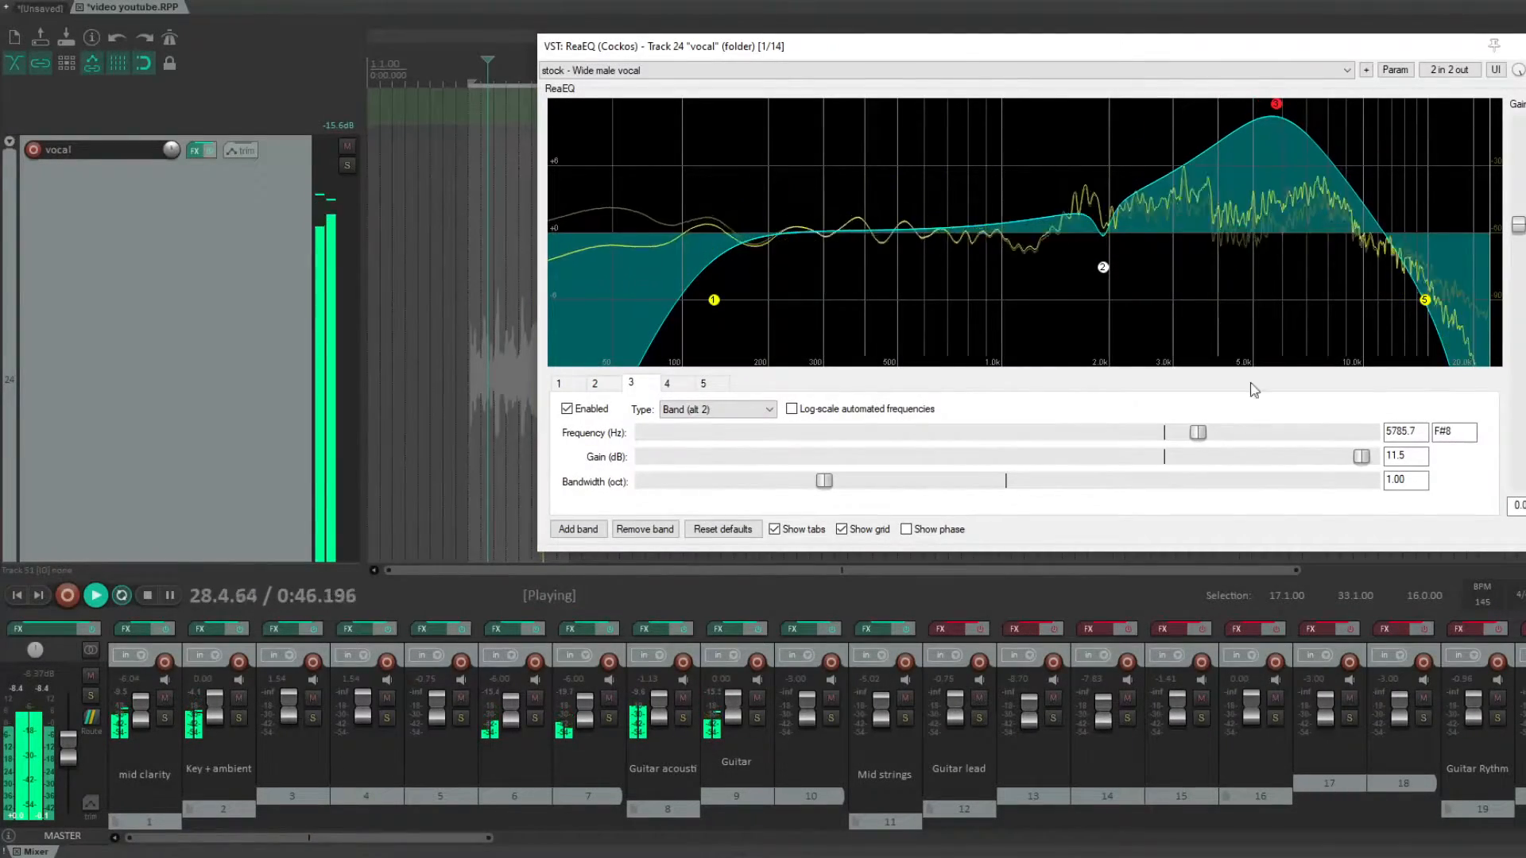
pyautogui.moveTo(824, 480); pyautogui.dragTo(673, 481)
pyautogui.moveTo(1275, 104); pyautogui.dragTo(1314, 72)
pyautogui.moveTo(1355, 464); pyautogui.dragTo(1164, 469)
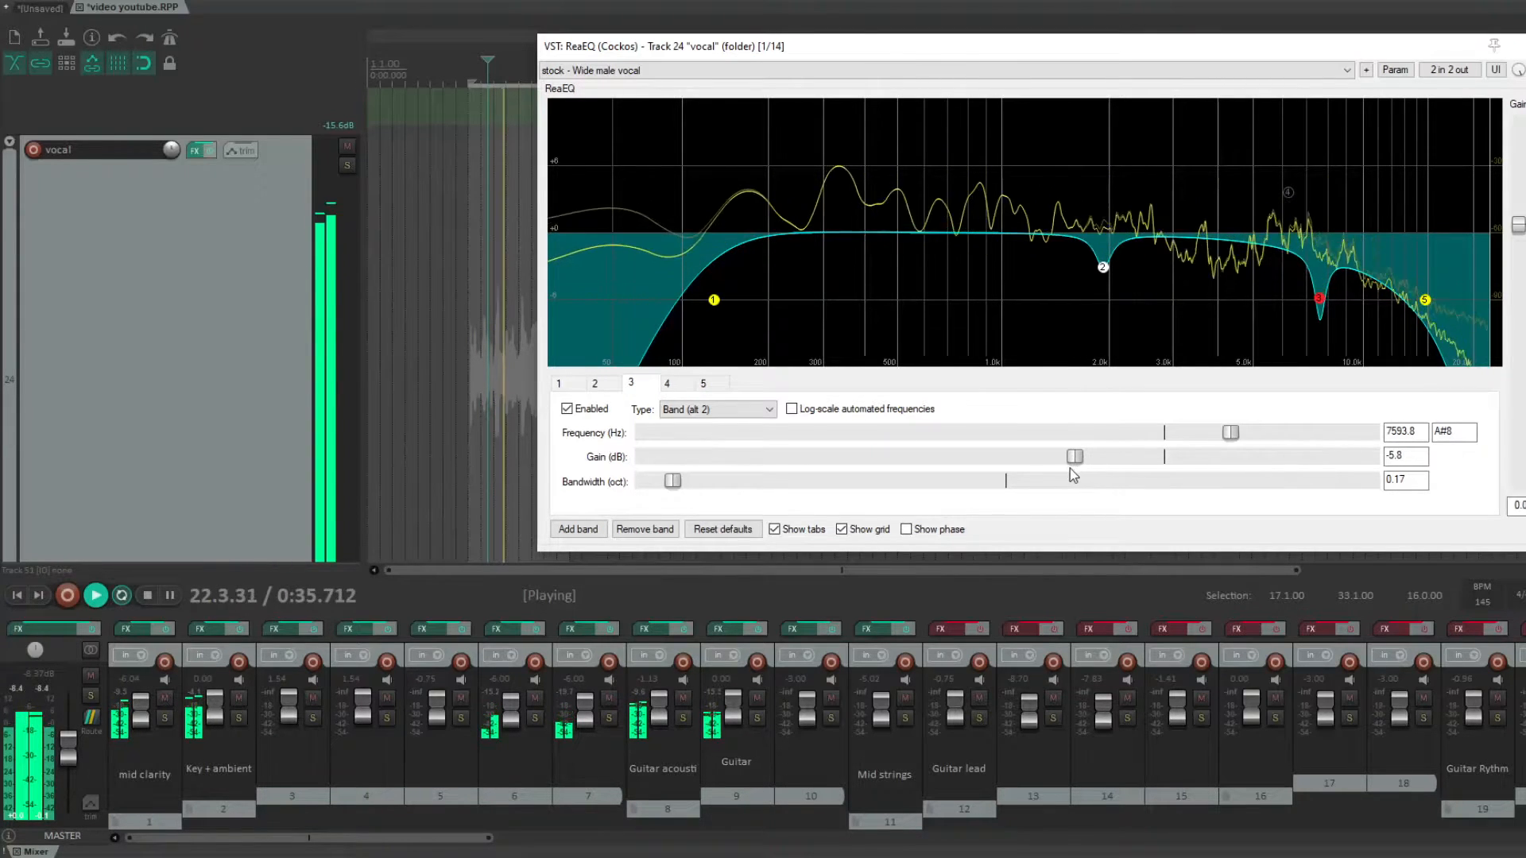
pyautogui.moveTo(1102, 475); pyautogui.dragTo(1106, 473)
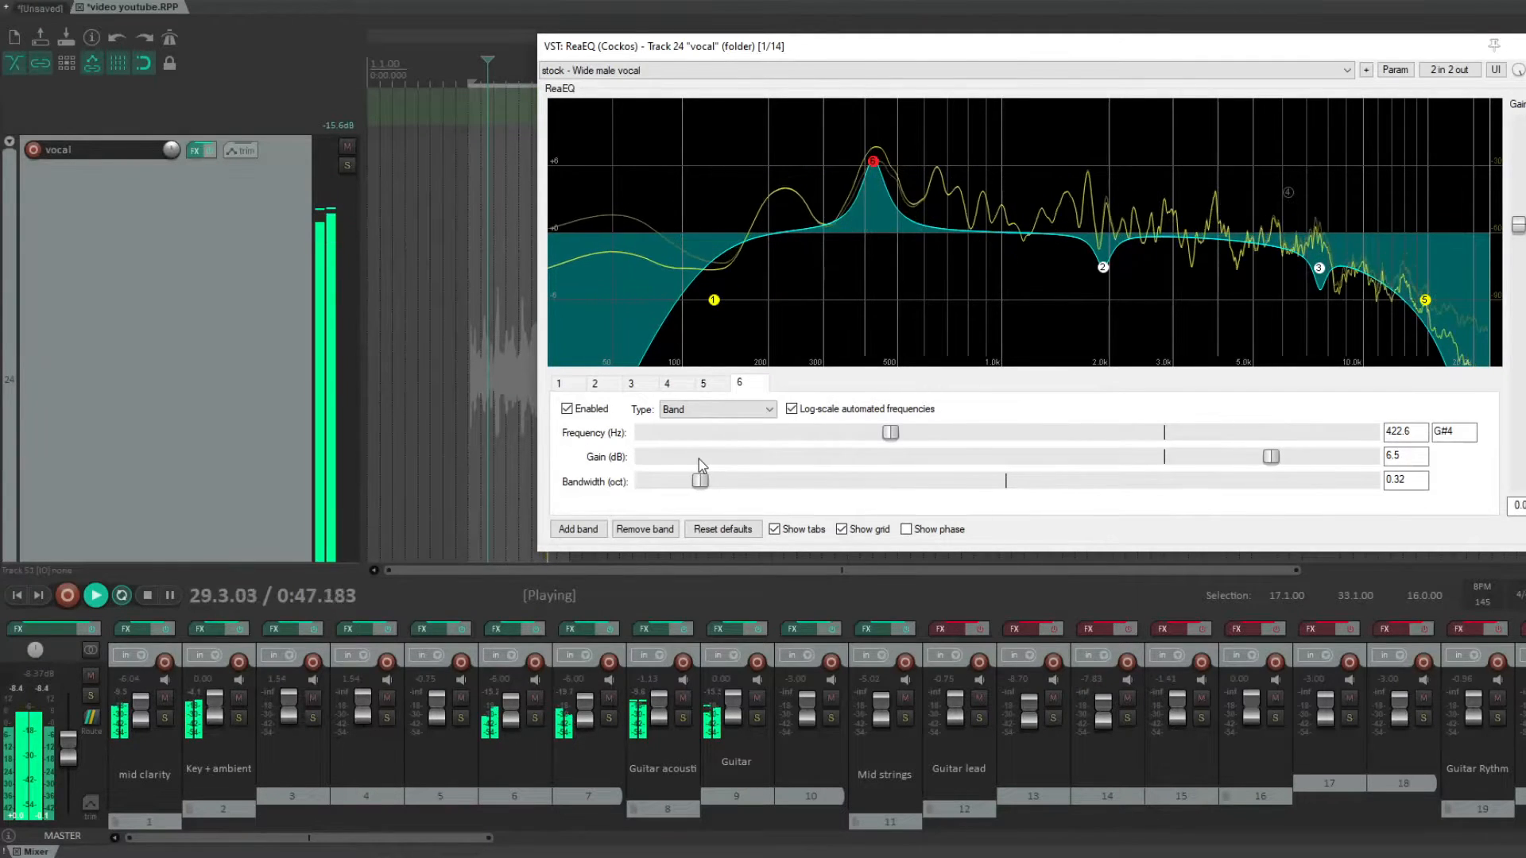
# Sweep the boosted band 6 up to about 982 Hz, reduce its gain to -3.0 dB, and stop playback
pyautogui.moveTo(825, 111); pyautogui.dragTo(899, 92)
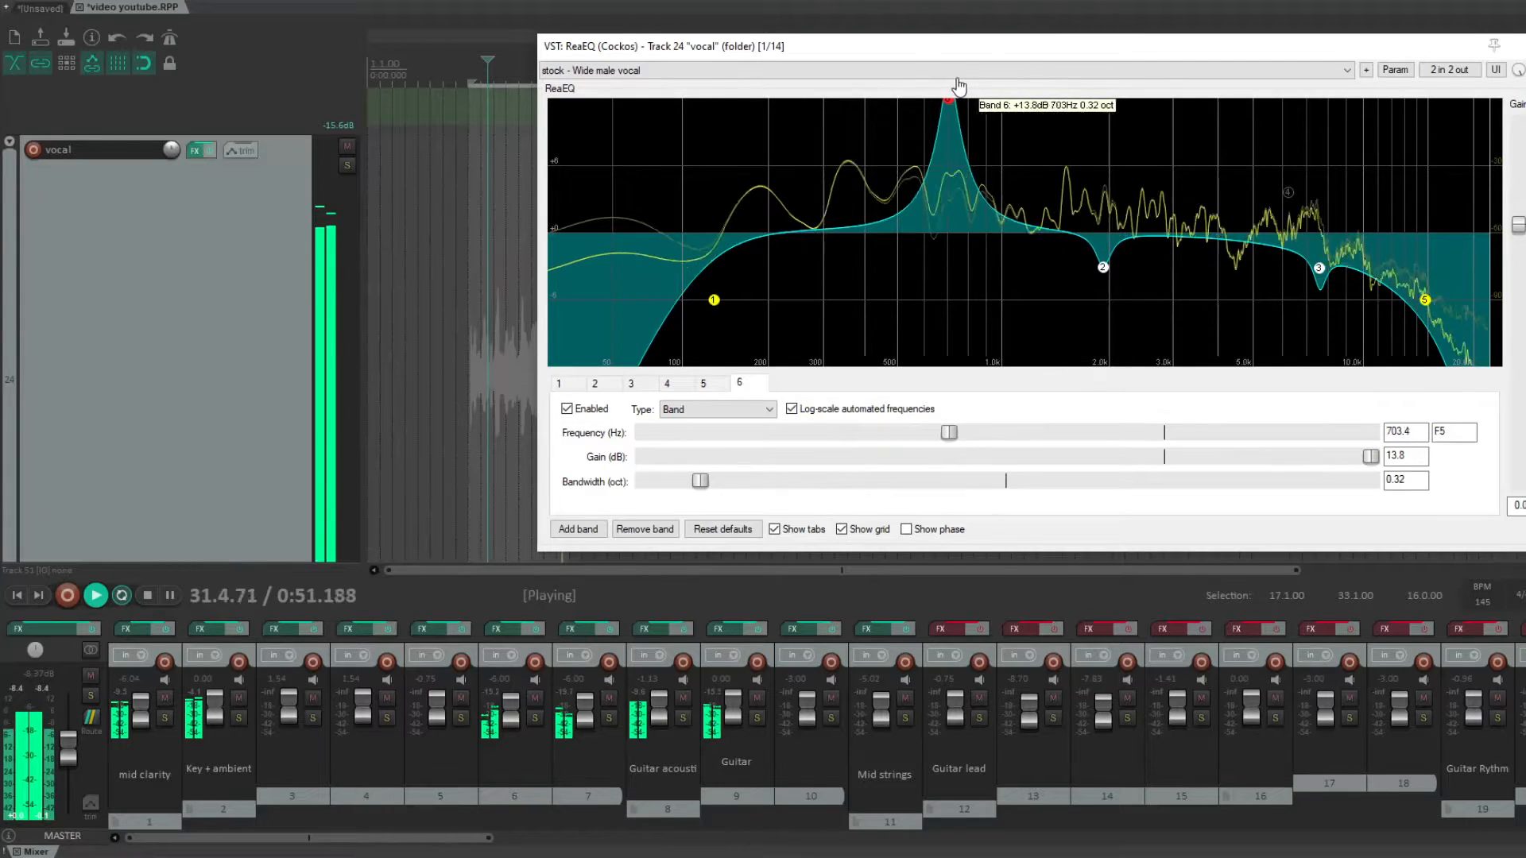
pyautogui.moveTo(1005, 81); pyautogui.dragTo(1008, 79)
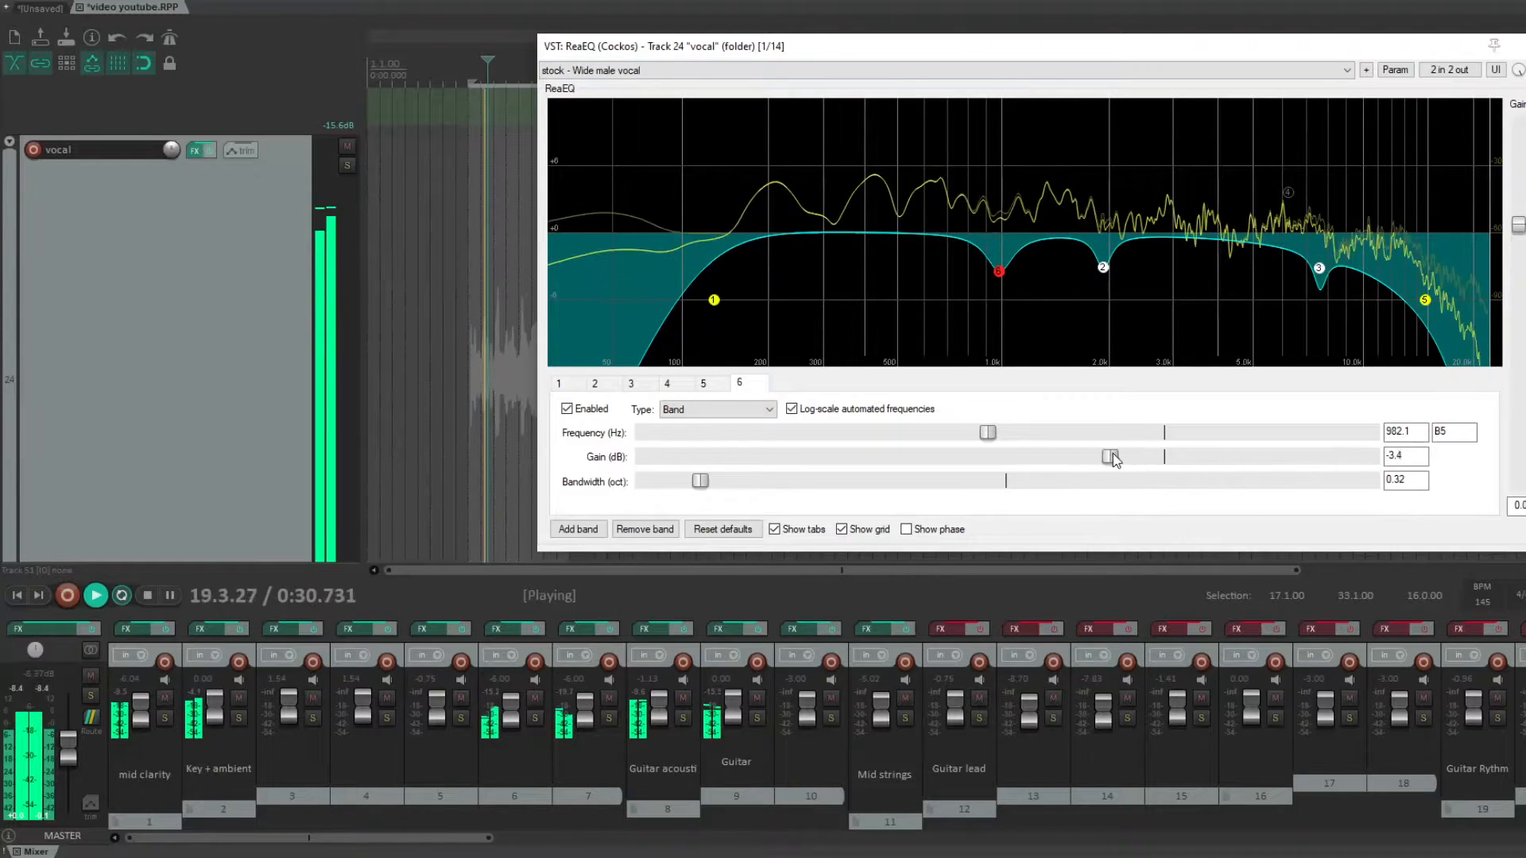
pyautogui.moveTo(1078, 457)
pyautogui.mouseDown()
pyautogui.moveTo(1035, 456)
pyautogui.moveTo(1074, 455)
pyautogui.mouseUp()
pyautogui.moveTo(1110, 448); pyautogui.dragTo(1121, 450)
pyautogui.click(146, 595)
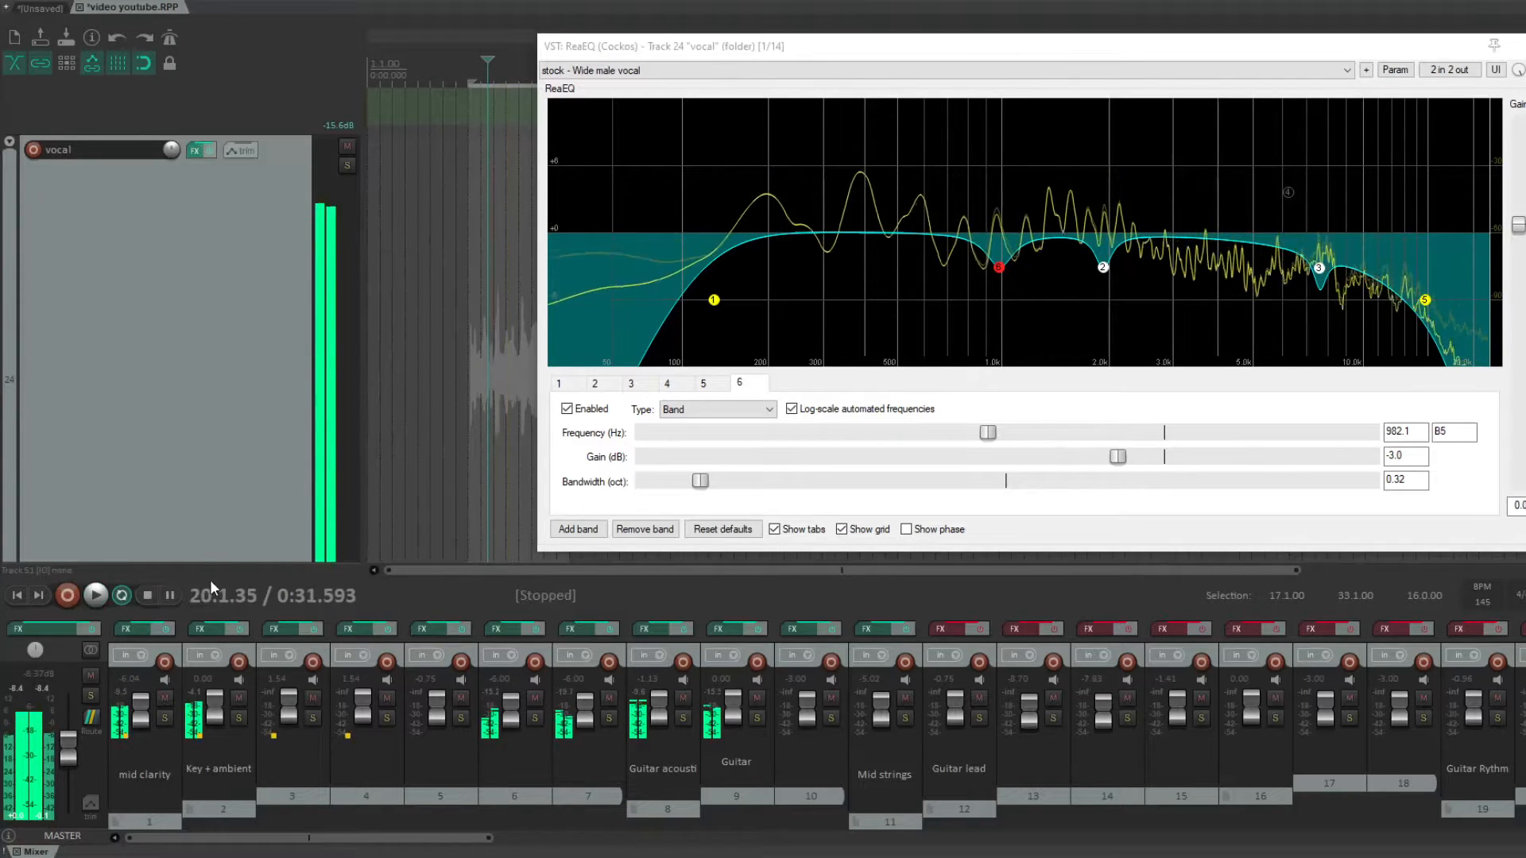
# Play from bar 17.1.00 and compare the vocal with the EQ repeatedly bypassed and re-enabled to judge the narrow cuts
pyautogui.click(468, 71)
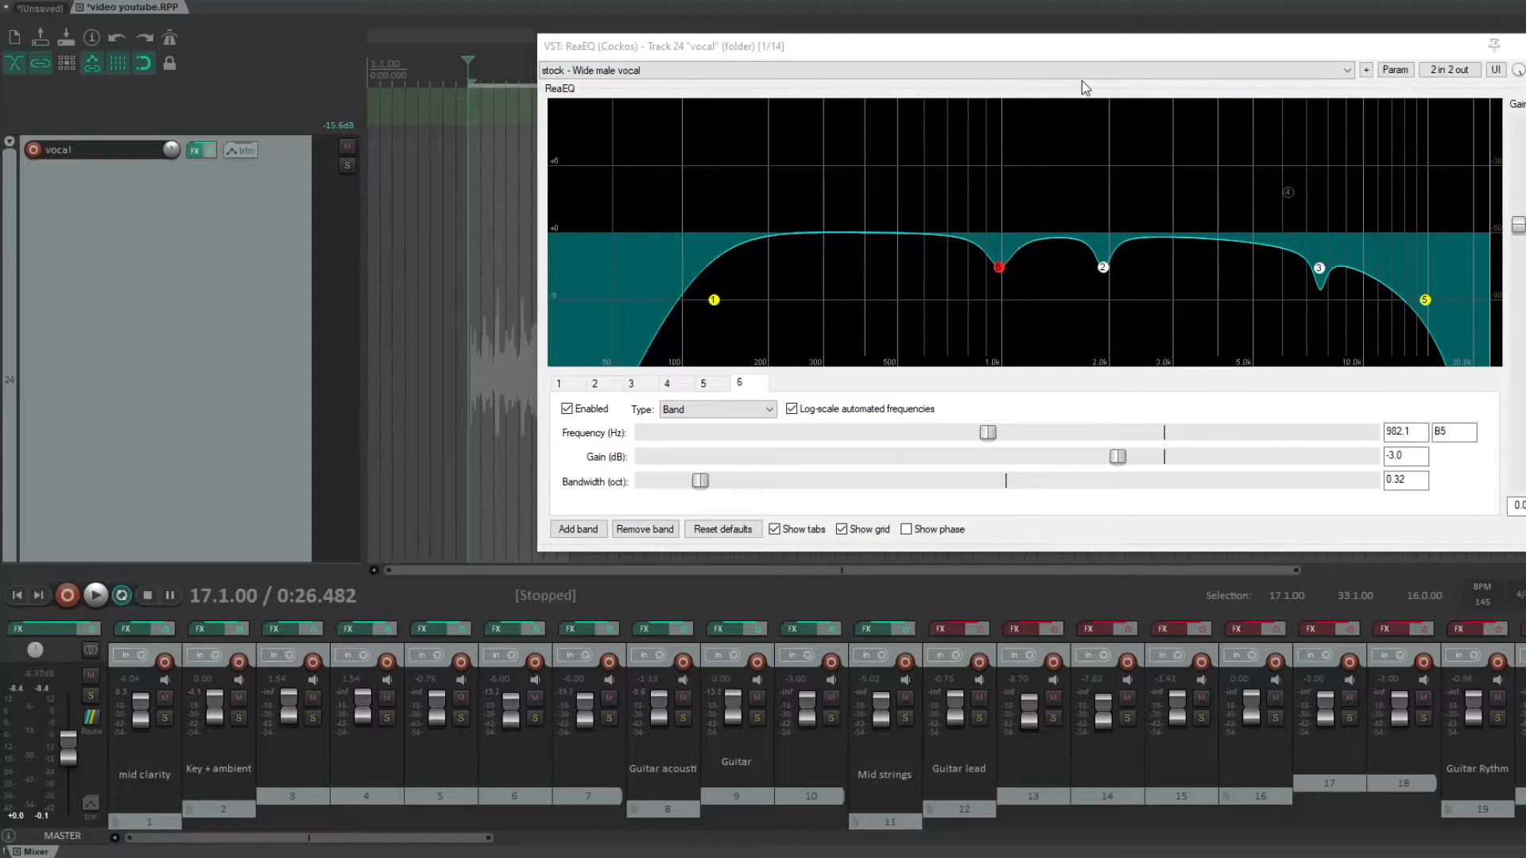
pyautogui.press('space')
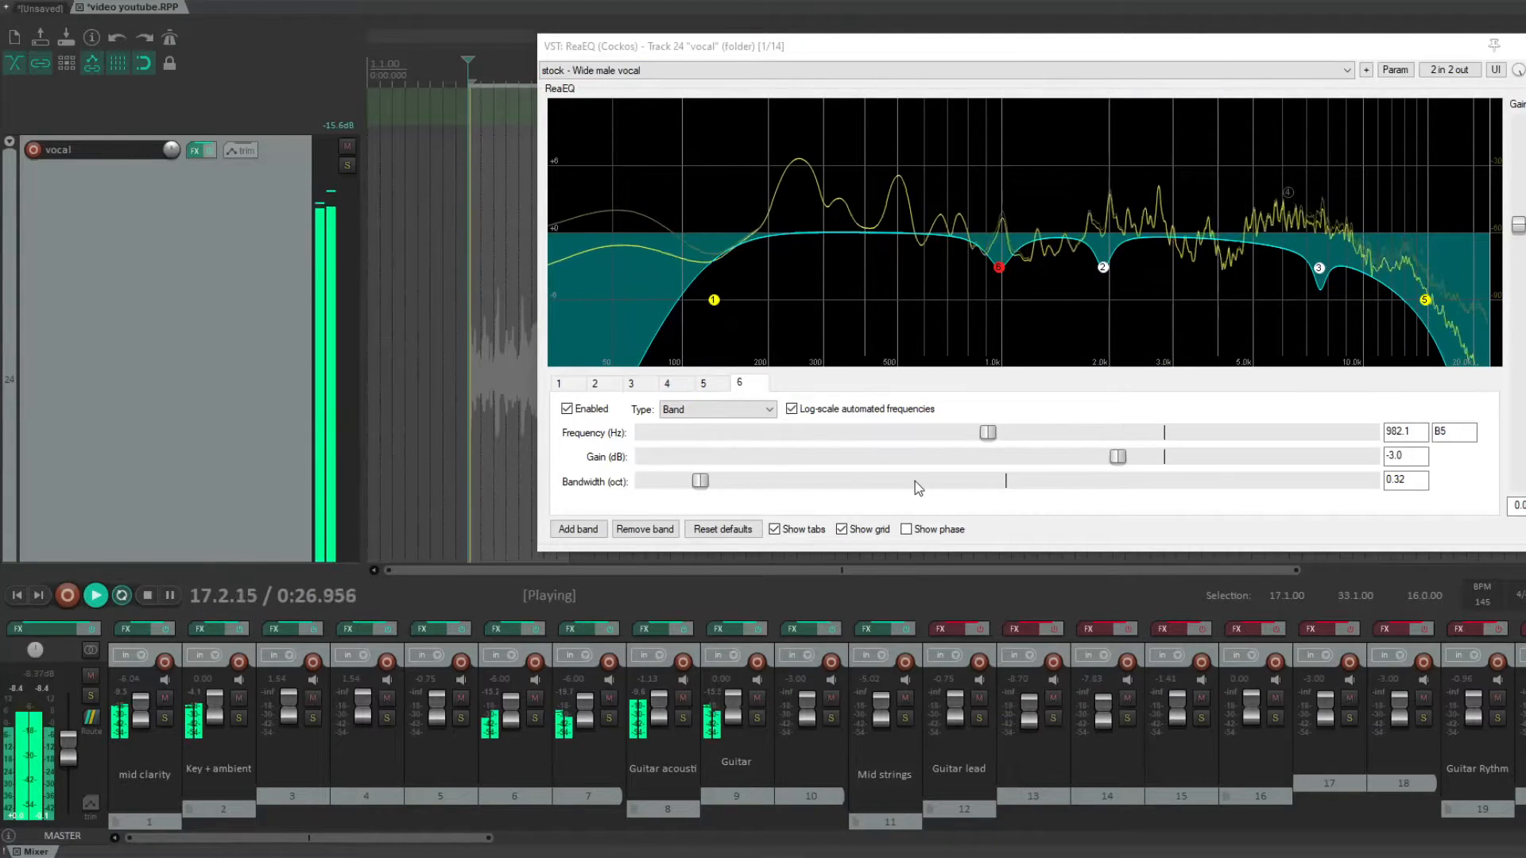
pyautogui.click(1525, 70)
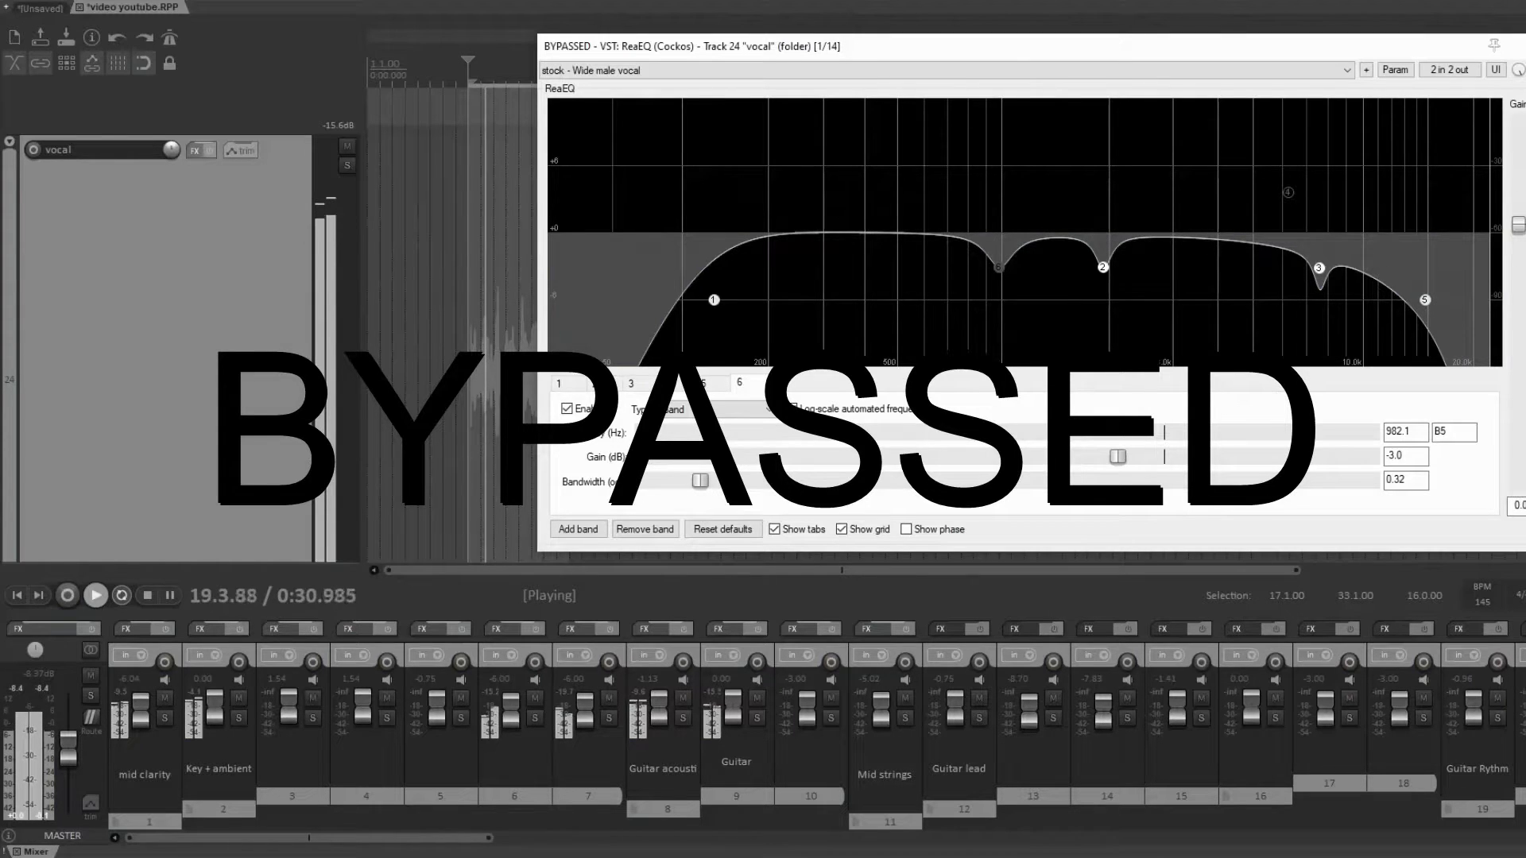
pyautogui.click(1524, 70)
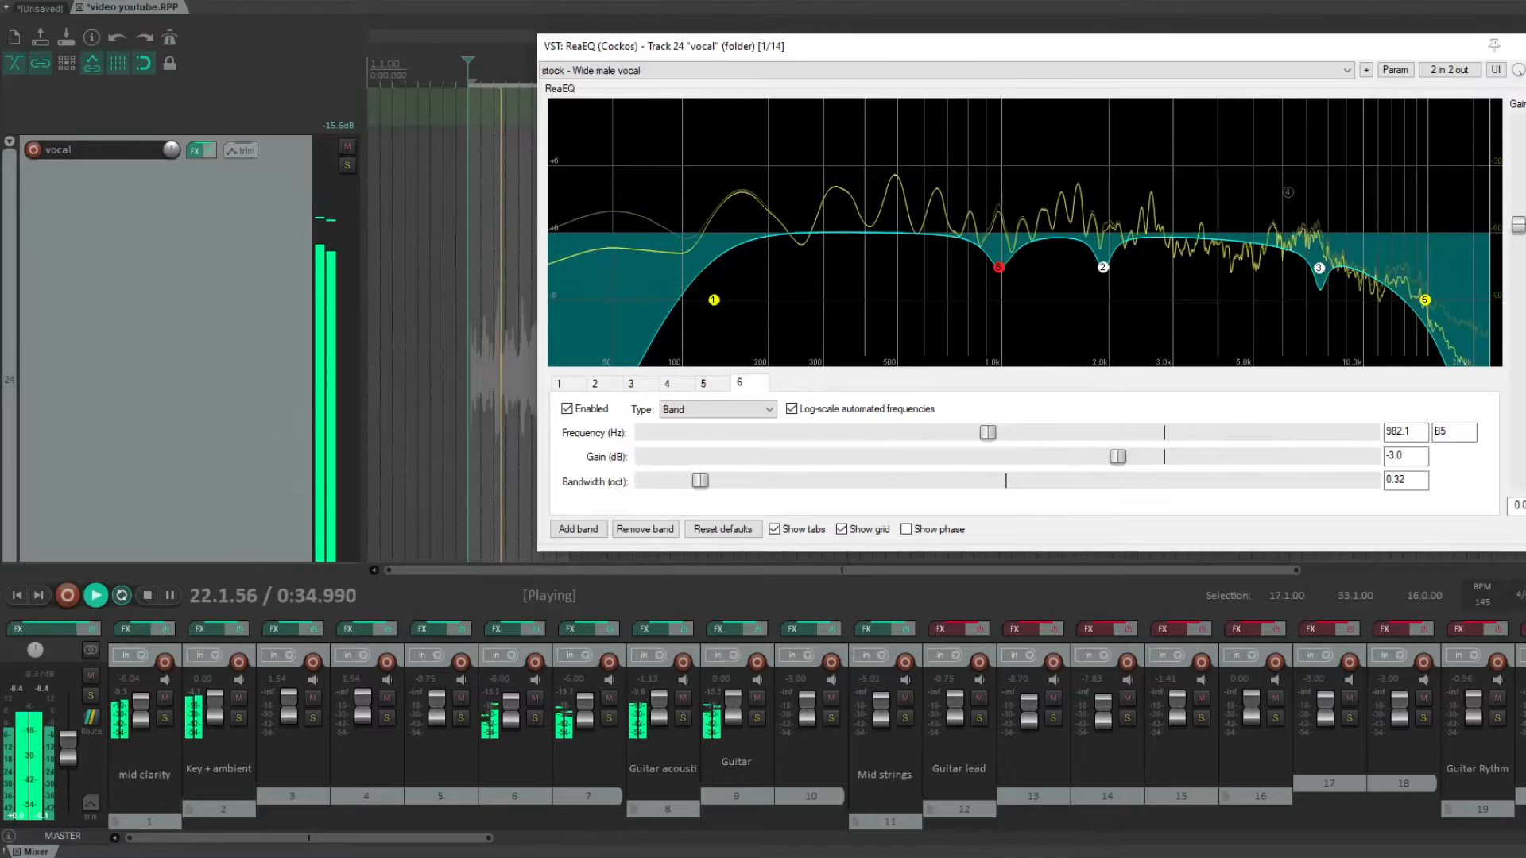
pyautogui.click(1525, 70)
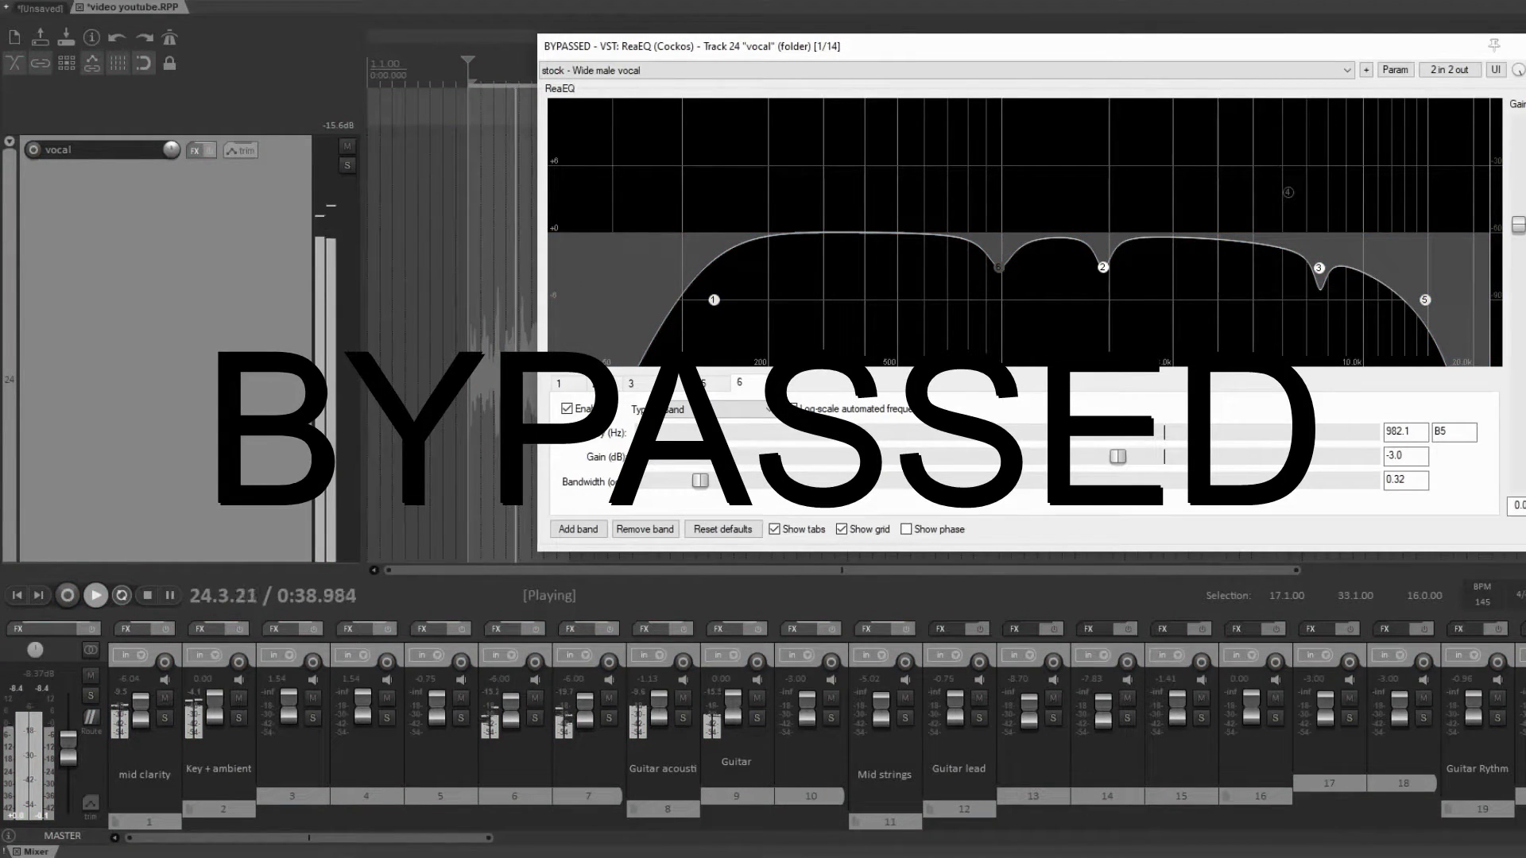
pyautogui.click(1525, 70)
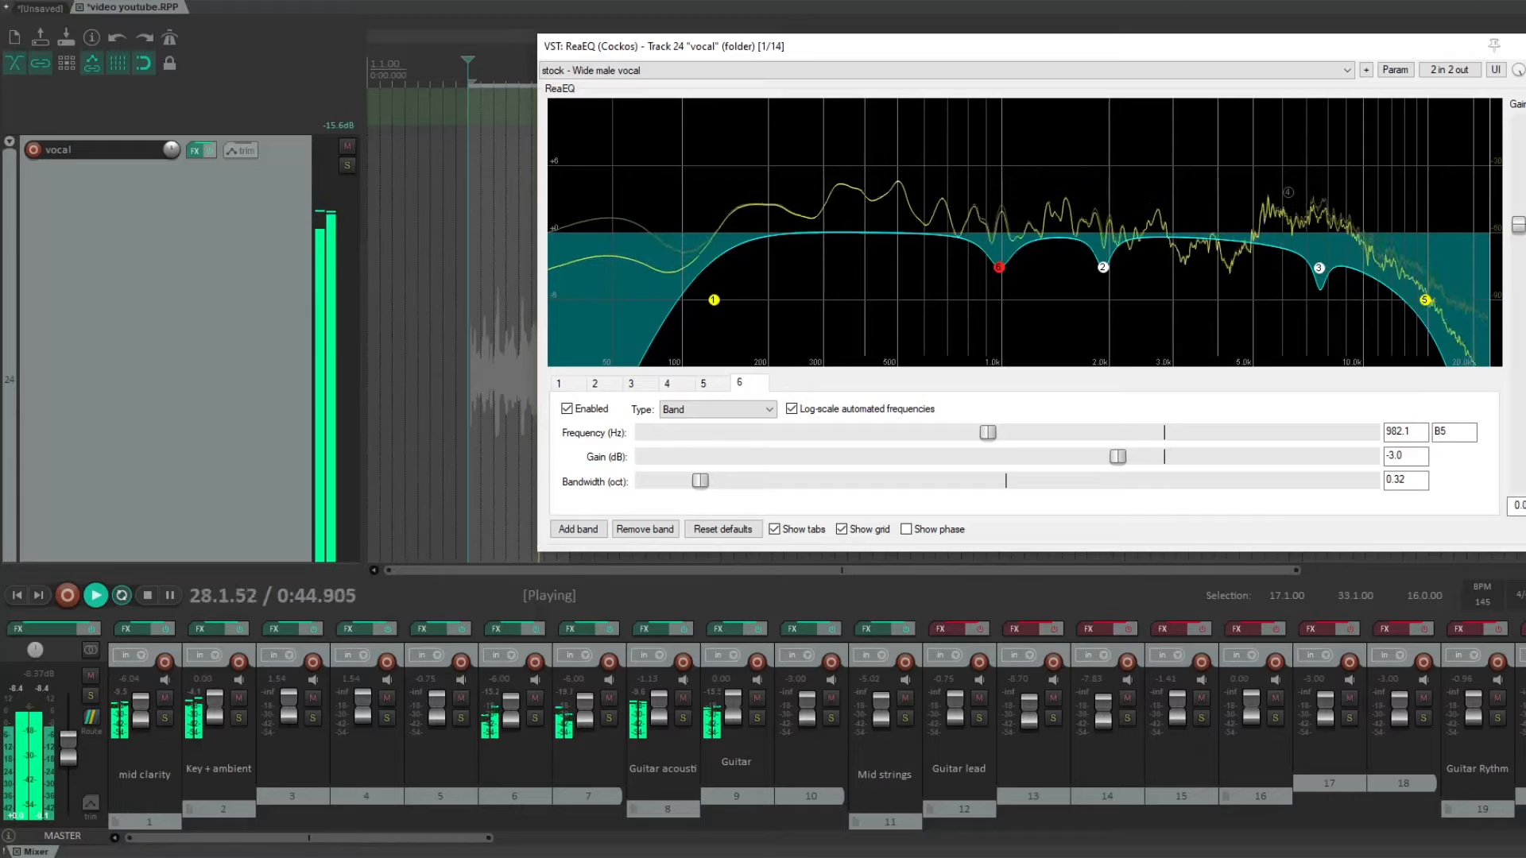
pyautogui.click(1525, 70)
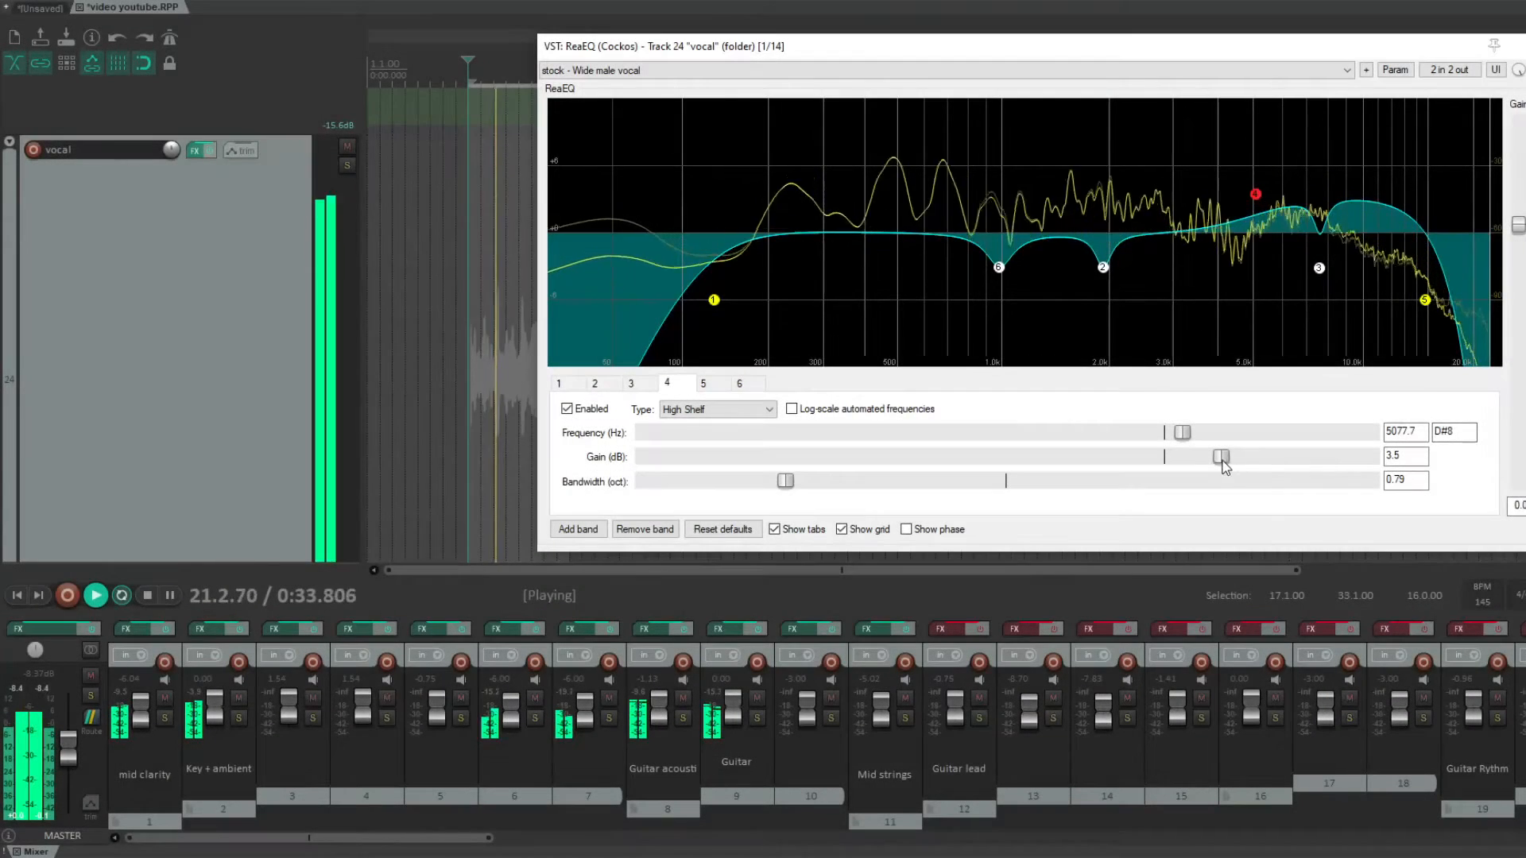
# Lower the band 4 high-shelf gain to 1.7 dB and compare the vocal with the EQ bypassed and active
pyautogui.moveTo(1221, 457)
pyautogui.mouseDown()
pyautogui.moveTo(1191, 459)
pyautogui.moveTo(1204, 471)
pyautogui.mouseUp()
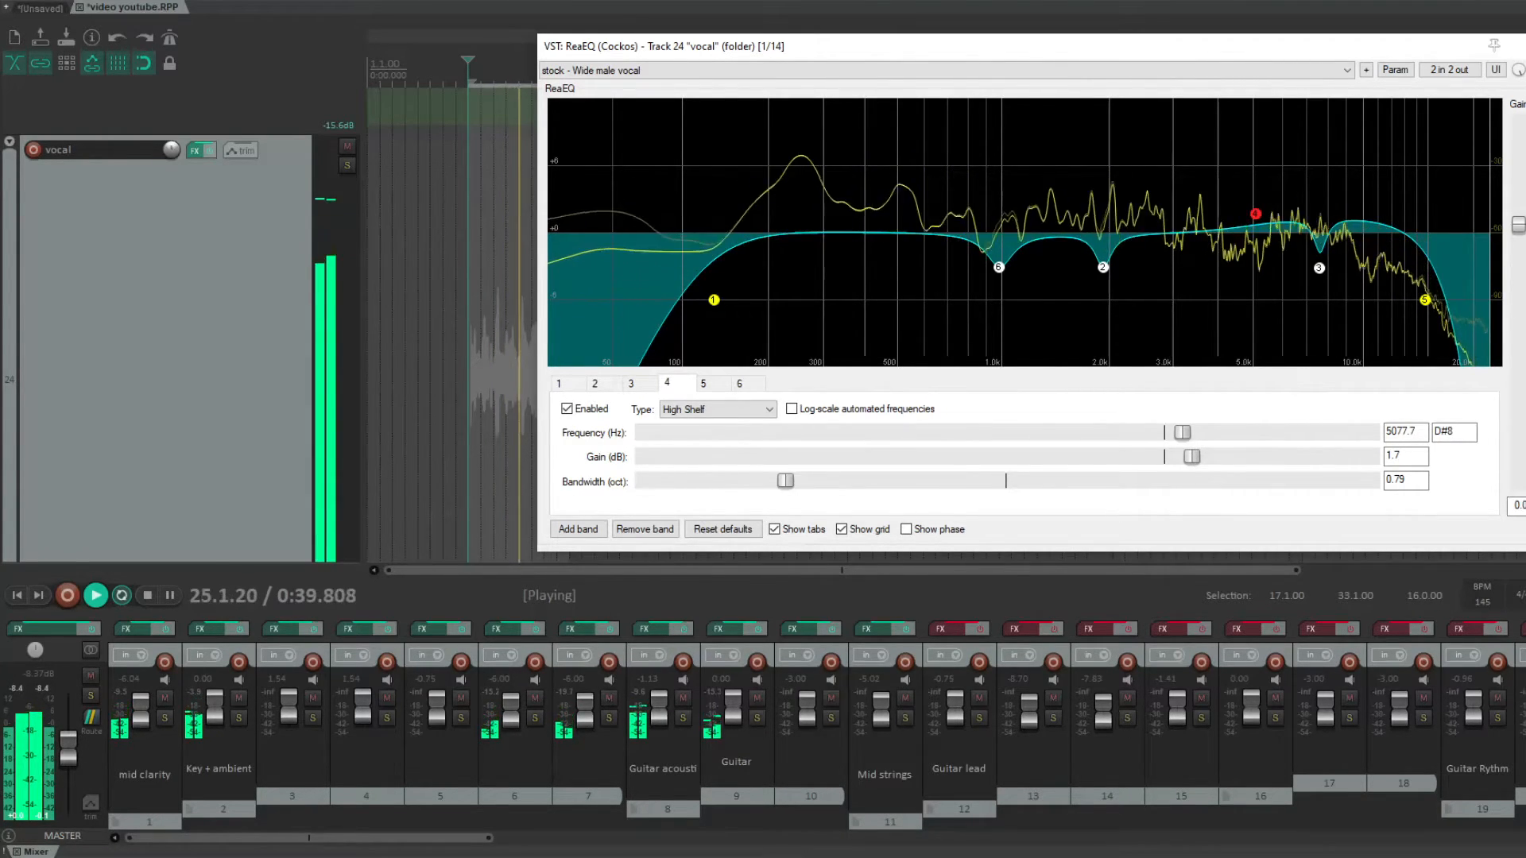
pyautogui.click(1525, 69)
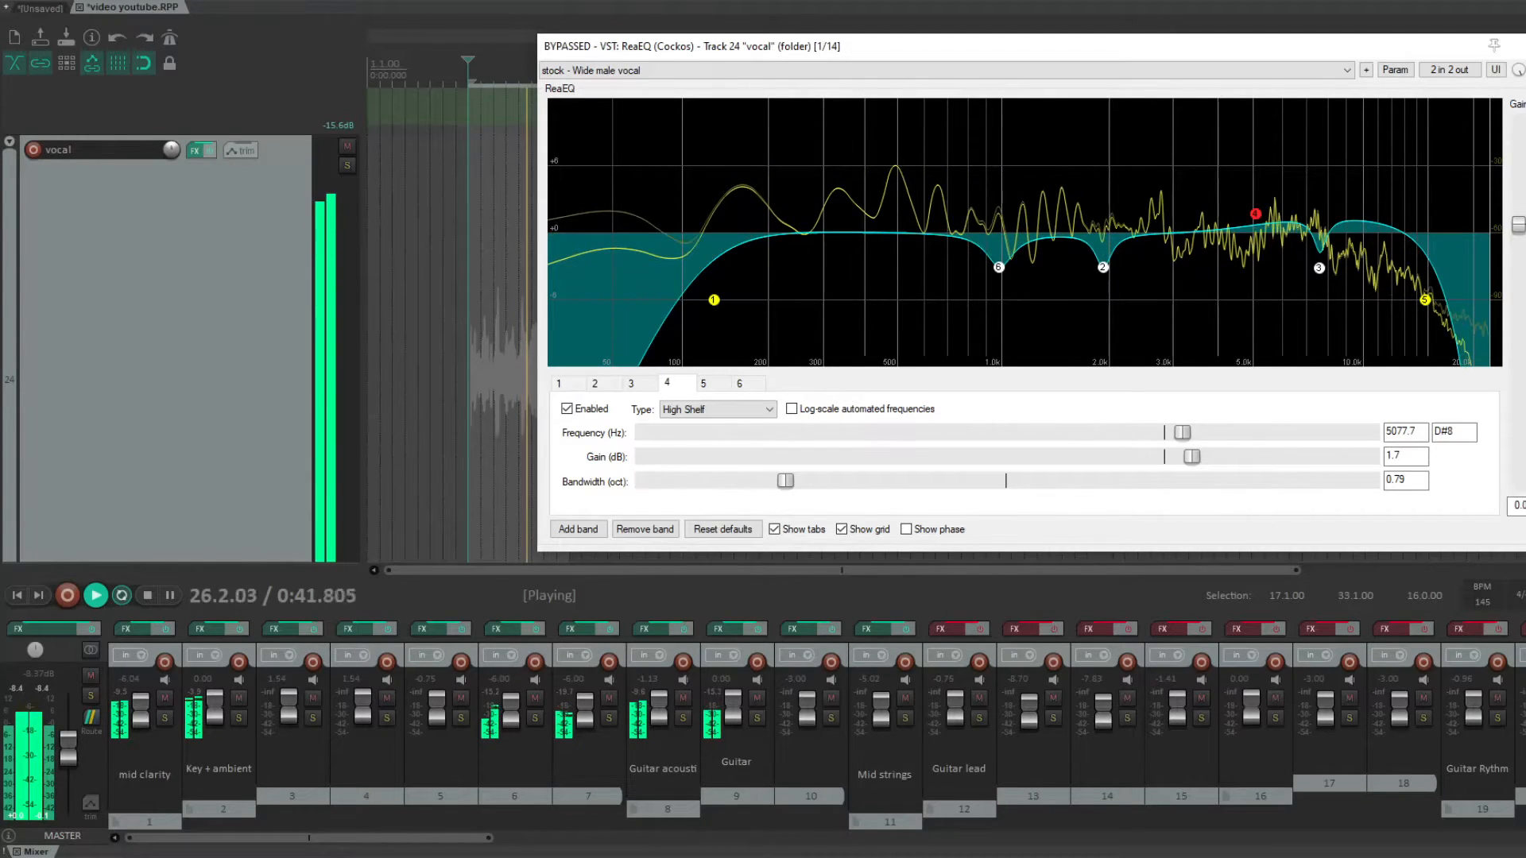
pyautogui.click(1524, 70)
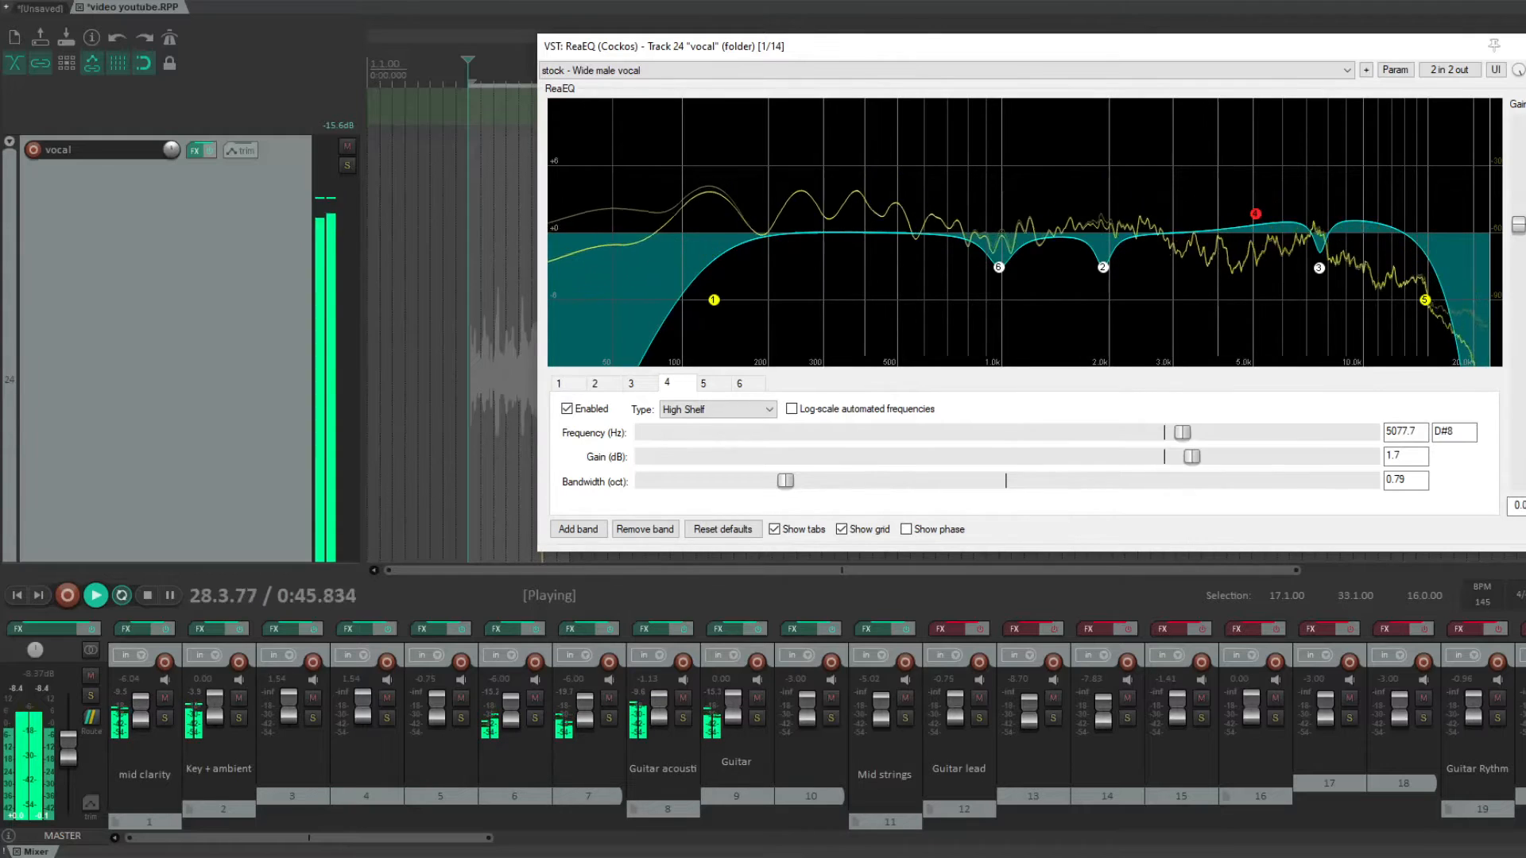
pyautogui.click(1524, 70)
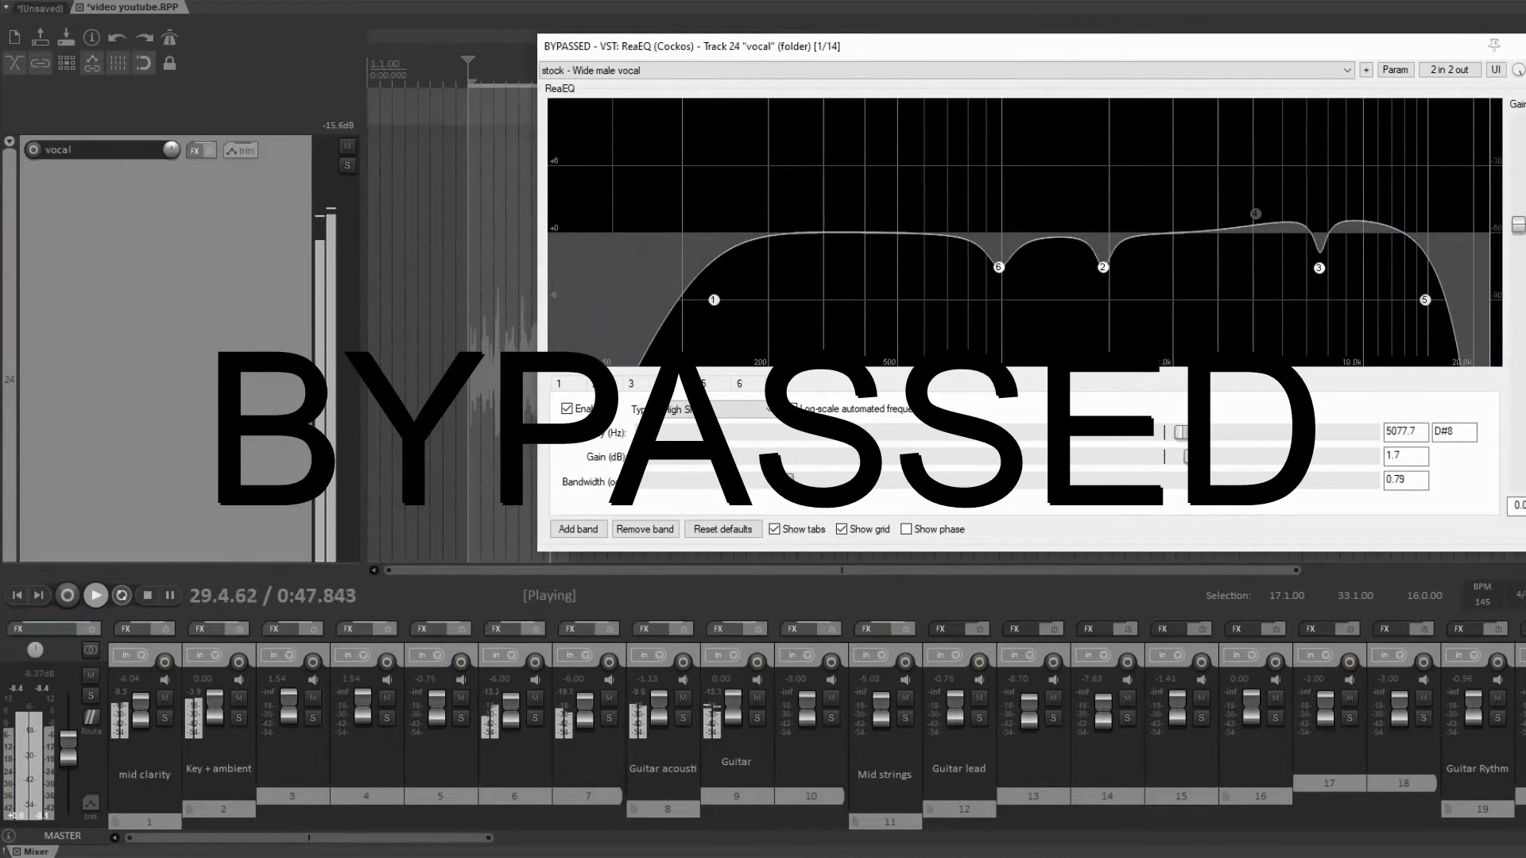
pyautogui.click(1524, 70)
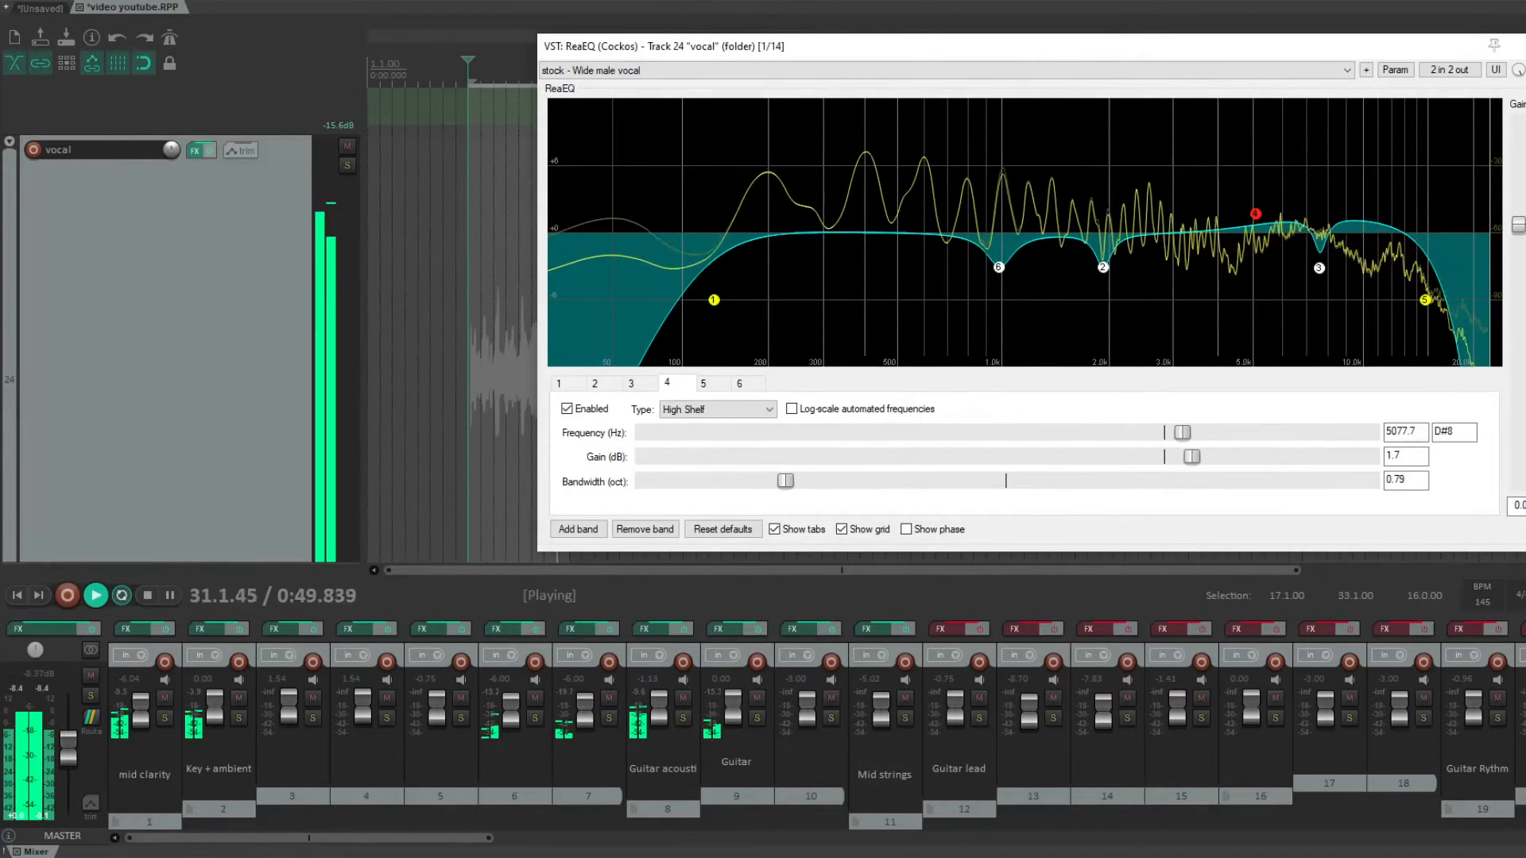